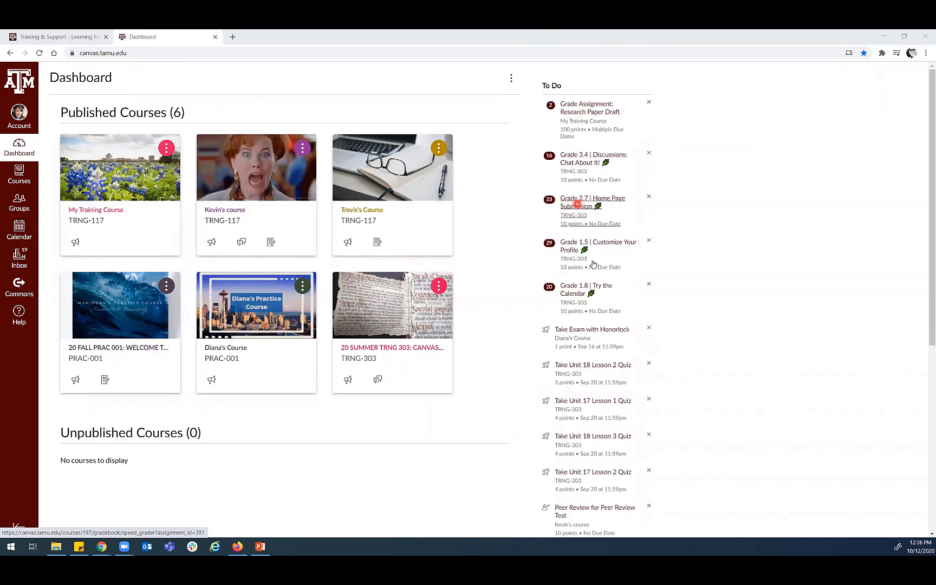
Step: View the Research Paper Draft submission in SpeedGrader from the dashboard's To Do list and return to the dashboard
click(591, 107)
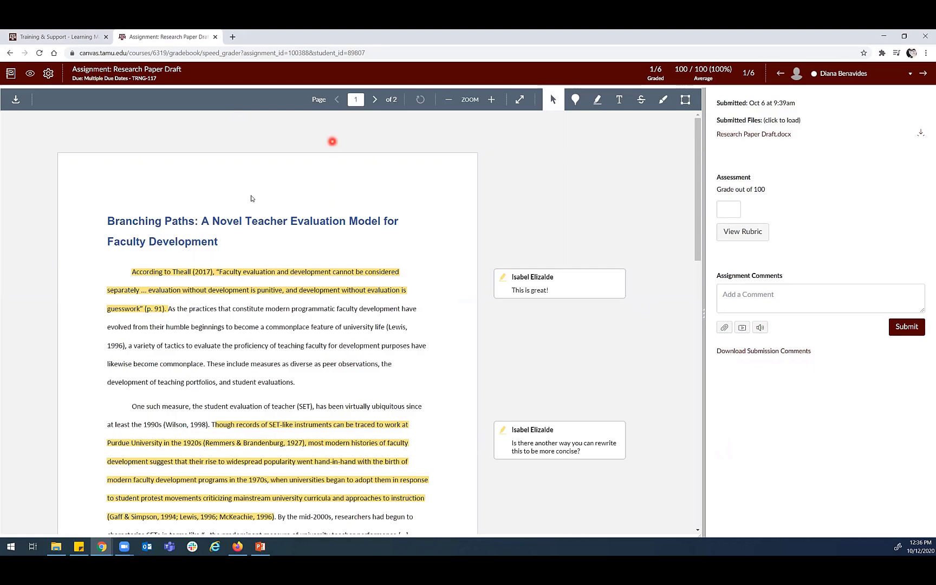
click(7, 54)
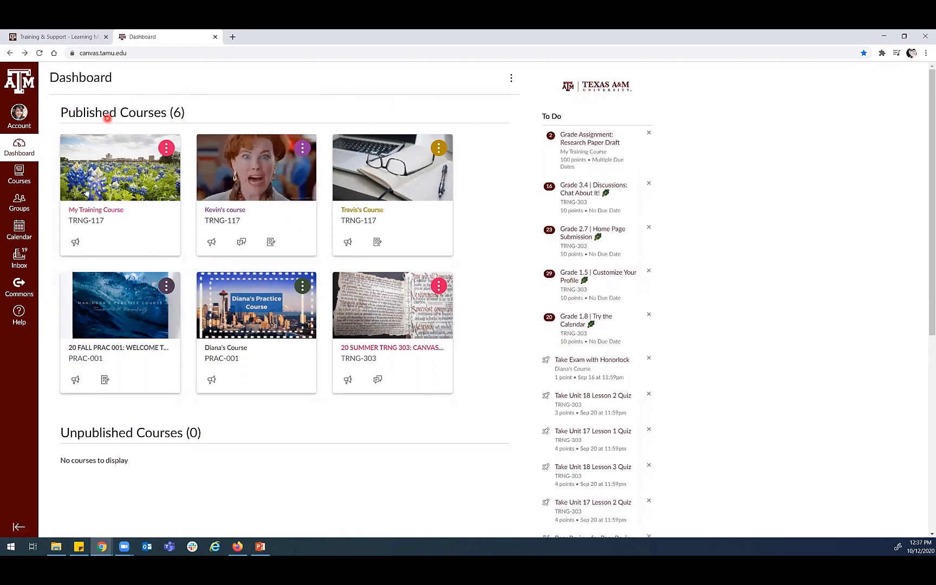
Step: Open the Assignment: Research Paper Draft page through the modules of My Training Course
click(95, 216)
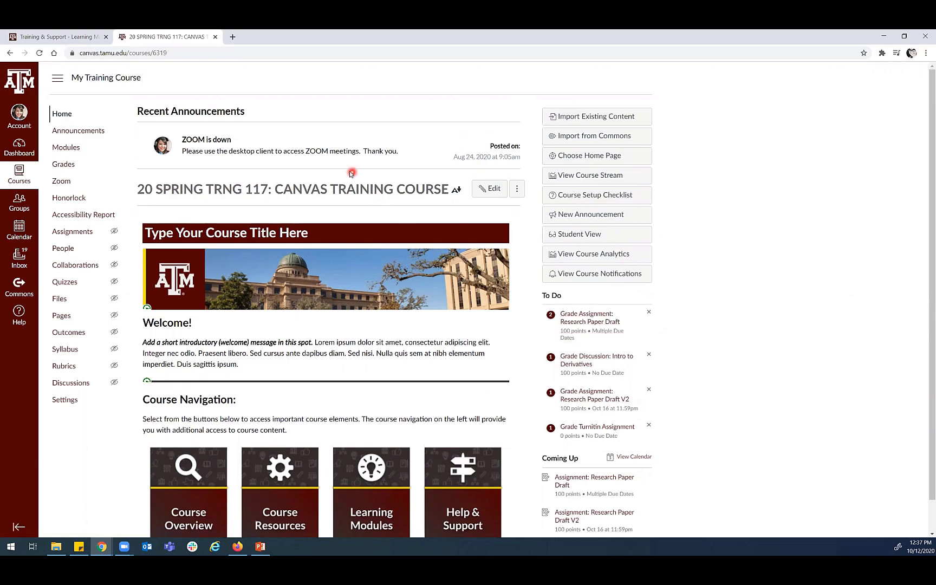
click(66, 148)
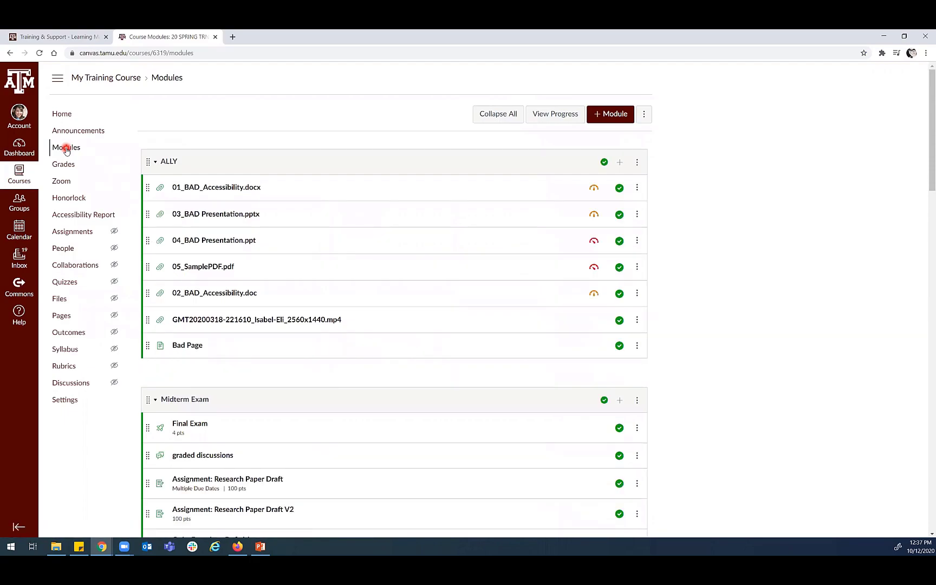
scroll(294, 121, down, 3)
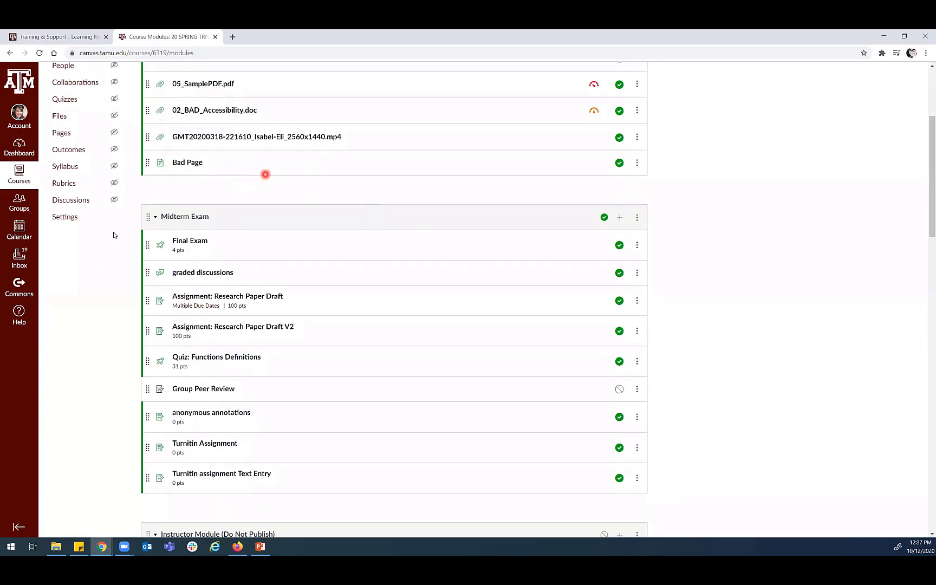
click(221, 297)
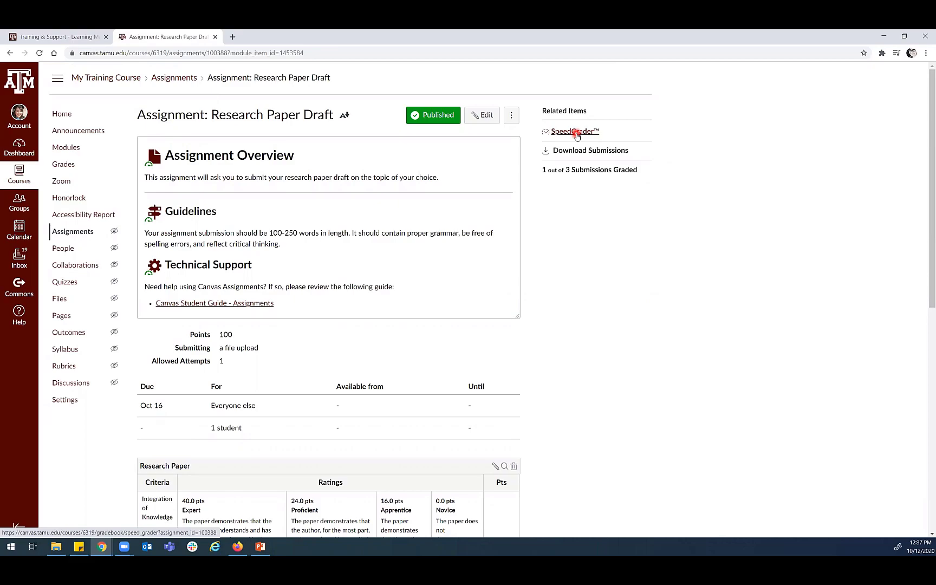
Step: Launch SpeedGrader for Assignment: Research Paper Draft from its column in the course gradebook
click(61, 167)
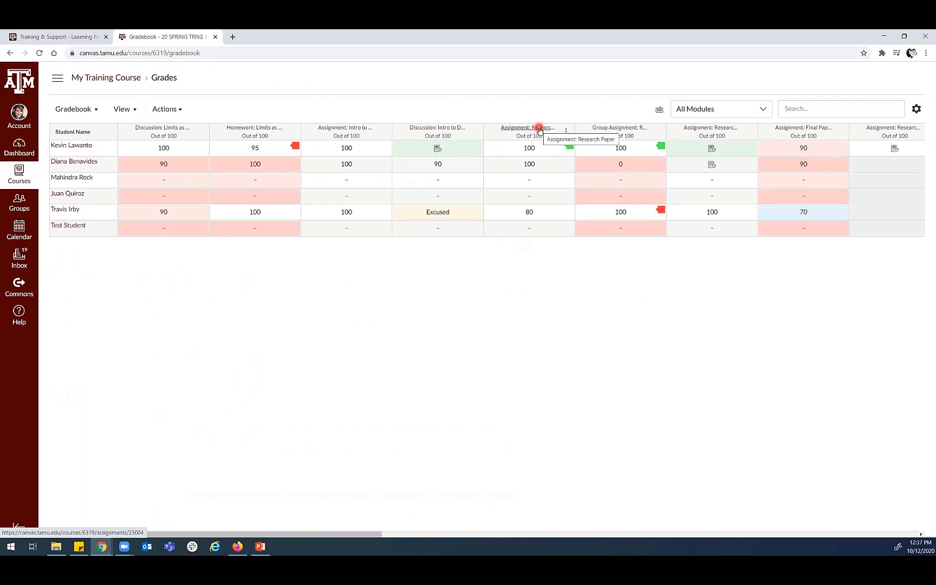
drag(576, 131, 619, 139)
drag(362, 533, 463, 535)
mouse_move(473, 481)
mouse_down()
mouse_move(460, 91)
mouse_move(472, 135)
mouse_move(538, 130)
mouse_up()
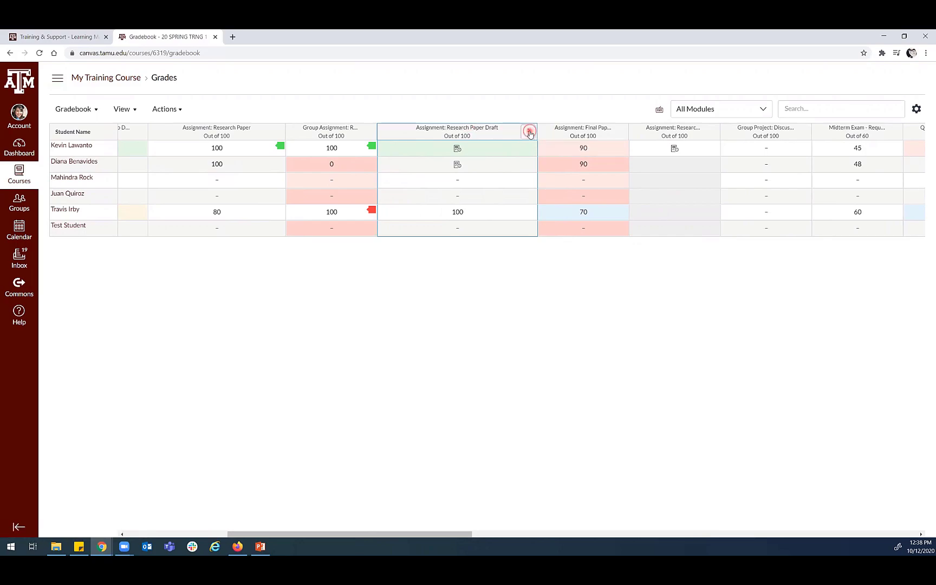
click(529, 131)
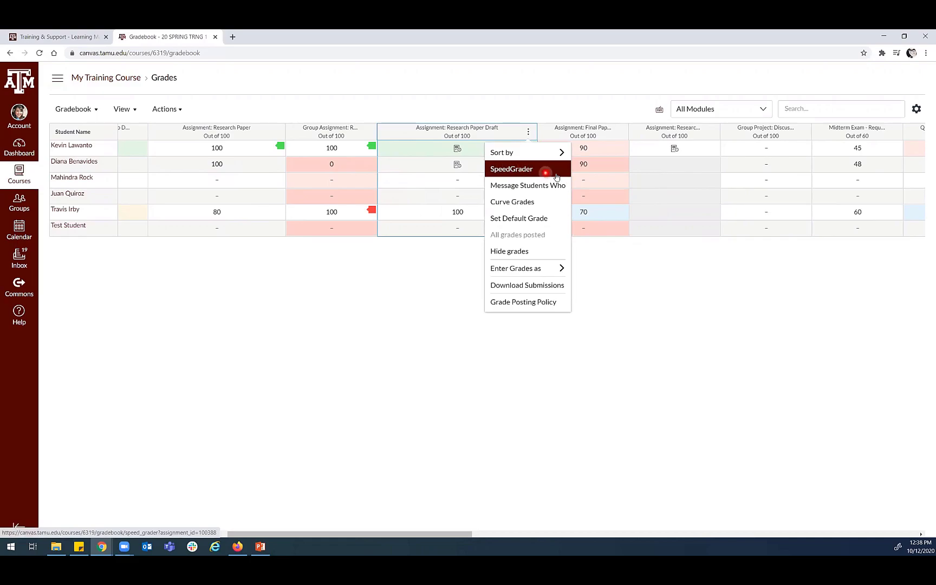
click(536, 172)
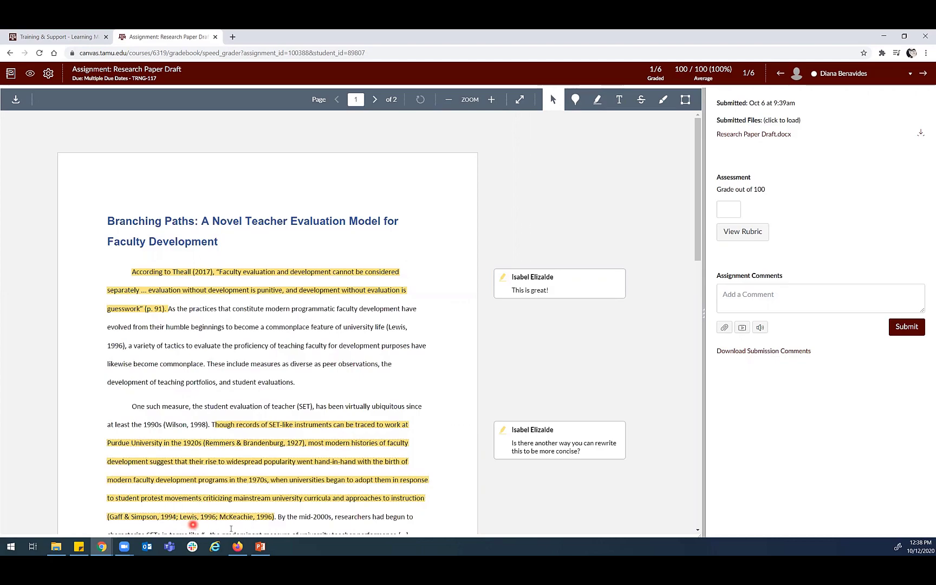
Step: Switch to the PowerPoint slide show and advance it to the SpeedGrader Menu slide
click(260, 546)
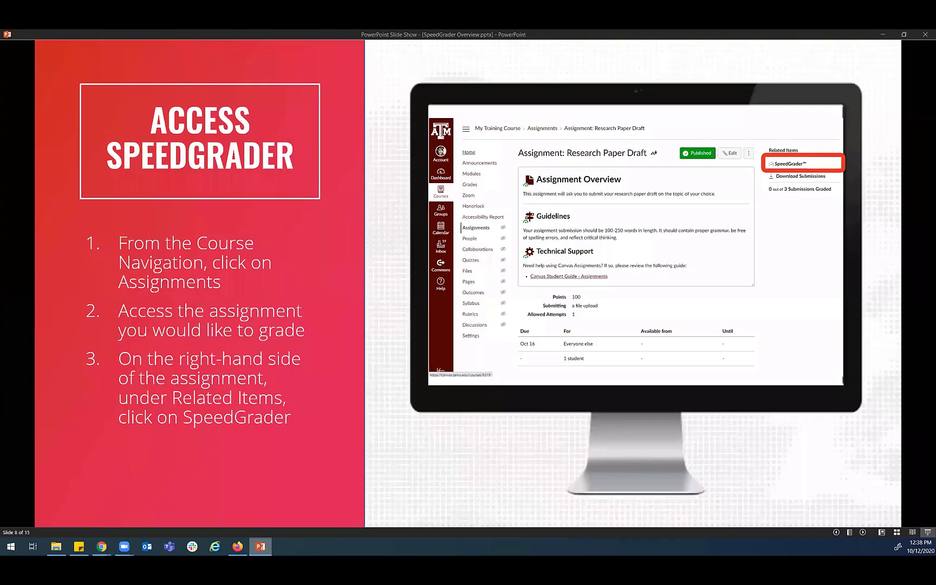
key(Right)
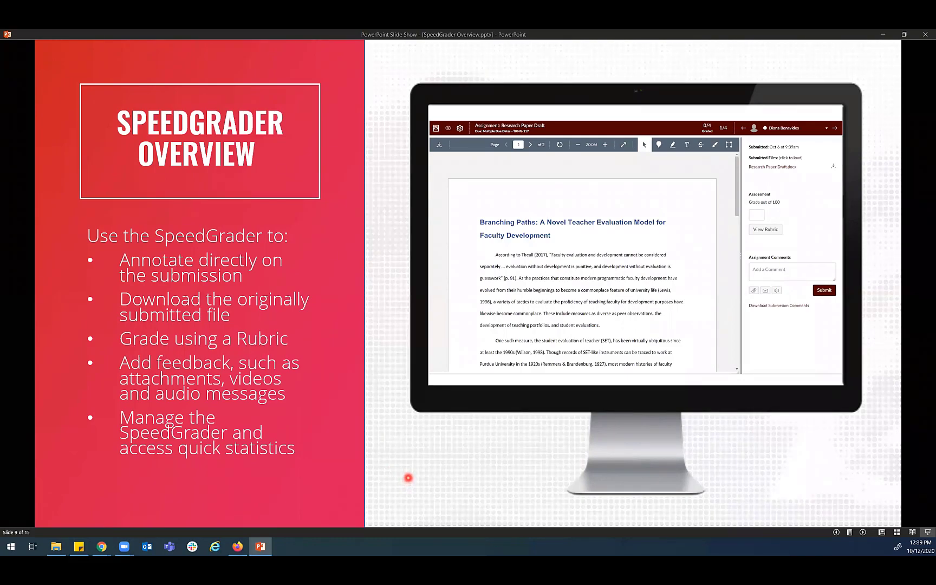
mouse_move(120, 539)
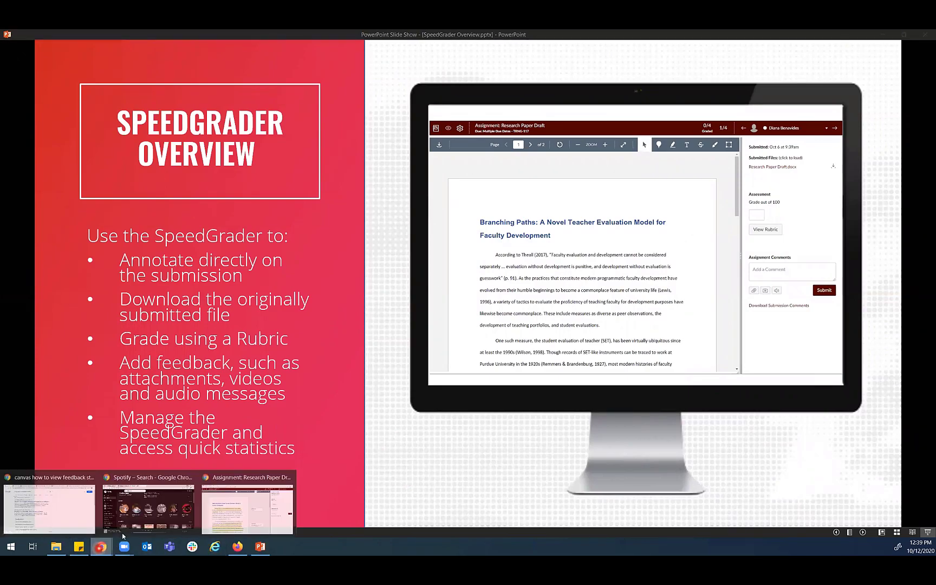
click(431, 379)
click(427, 401)
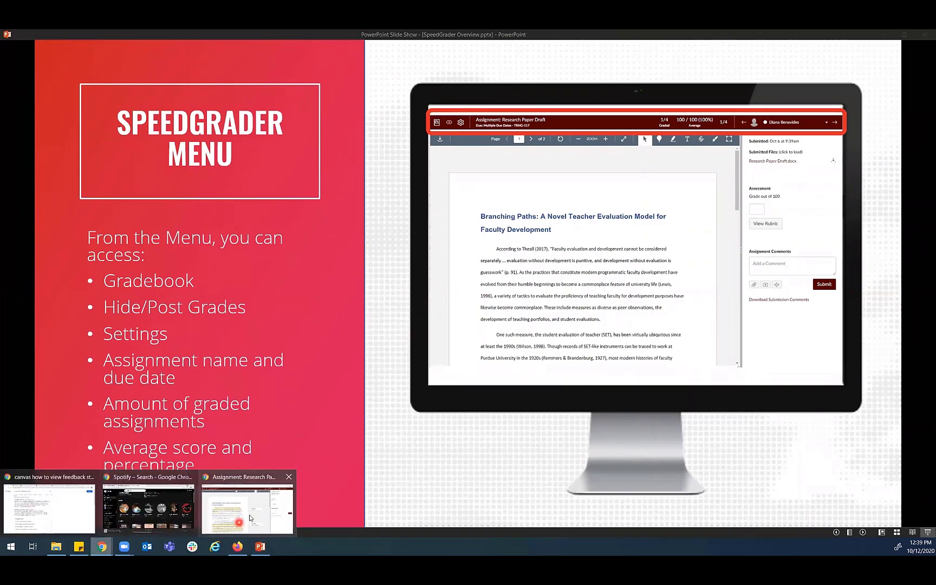
Step: Return to SpeedGrader in Chrome and examine the options for posting and hiding grades
click(250, 502)
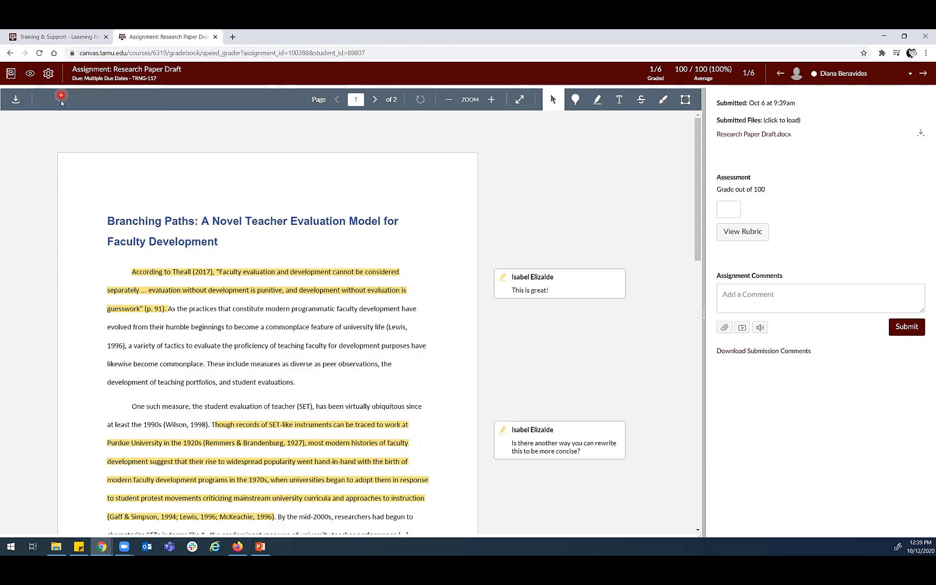
click(29, 76)
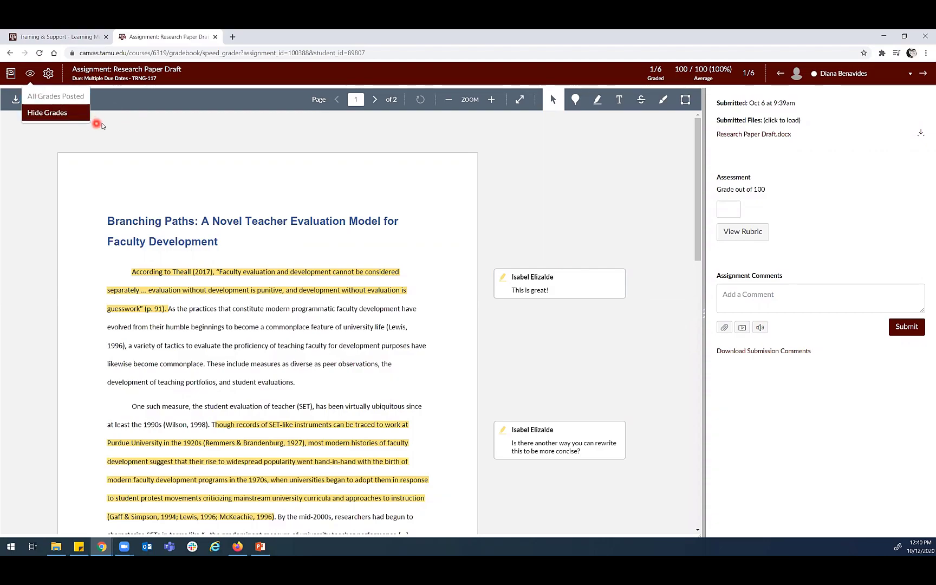
click(48, 111)
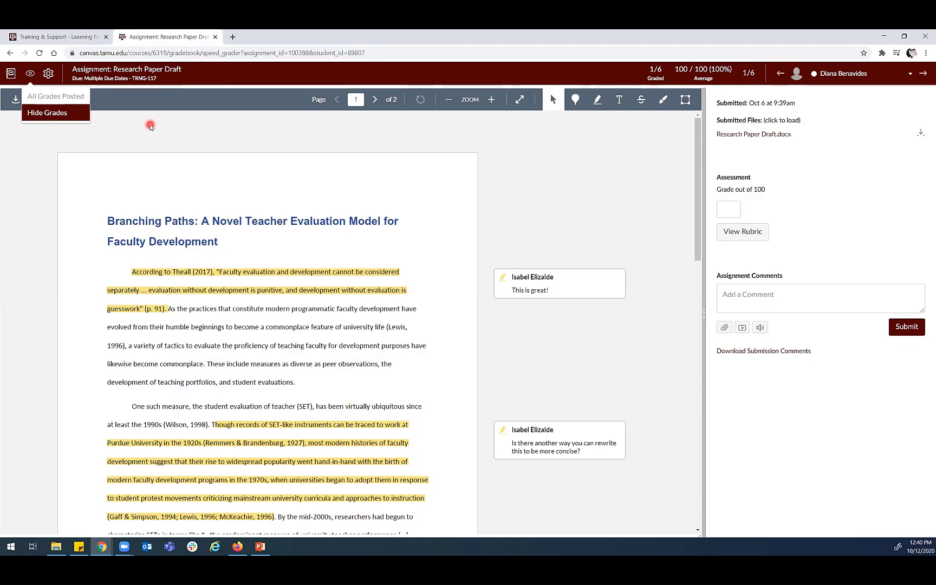
click(11, 75)
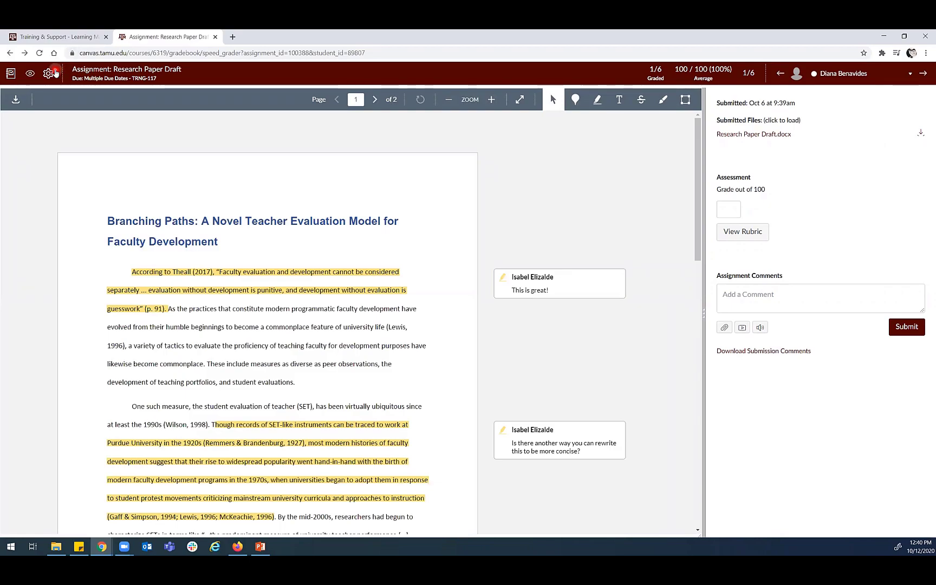
Step: Sort the SpeedGrader student list by submission status, hide student names, save the settings and check the student list
click(48, 74)
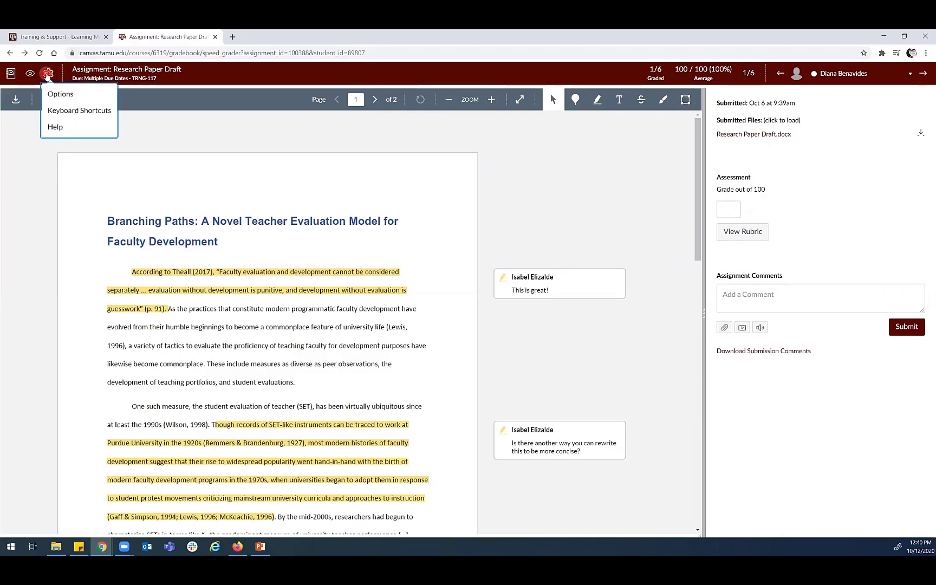
click(66, 95)
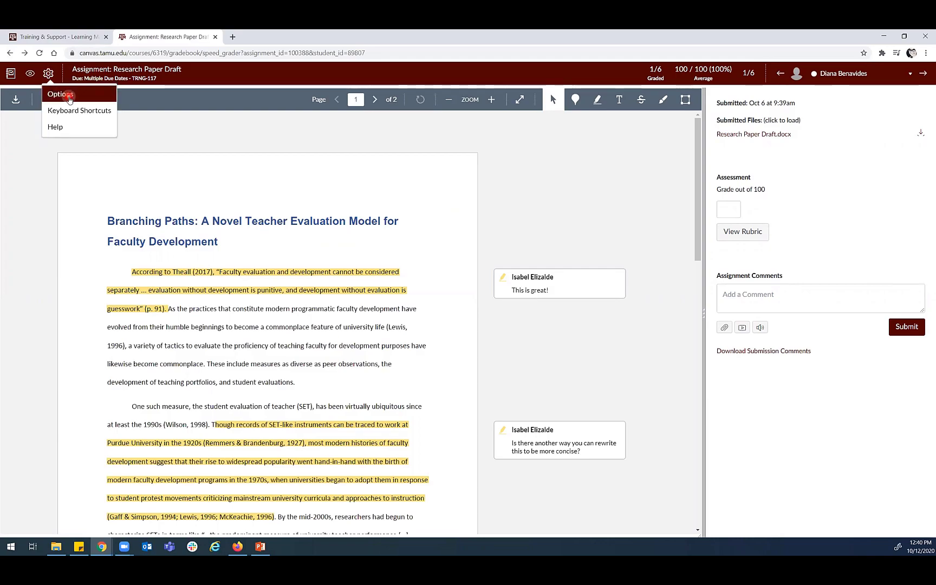
click(84, 112)
click(66, 96)
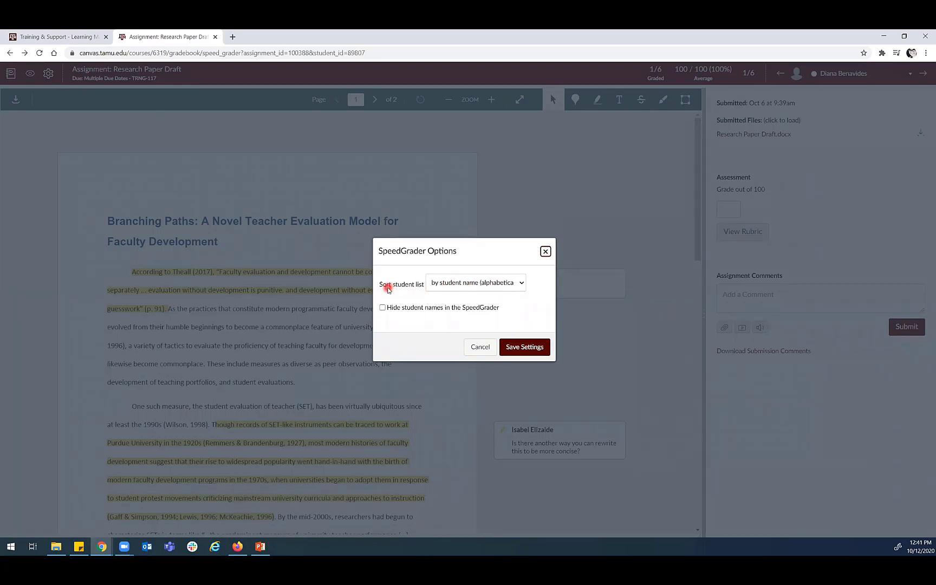
click(477, 284)
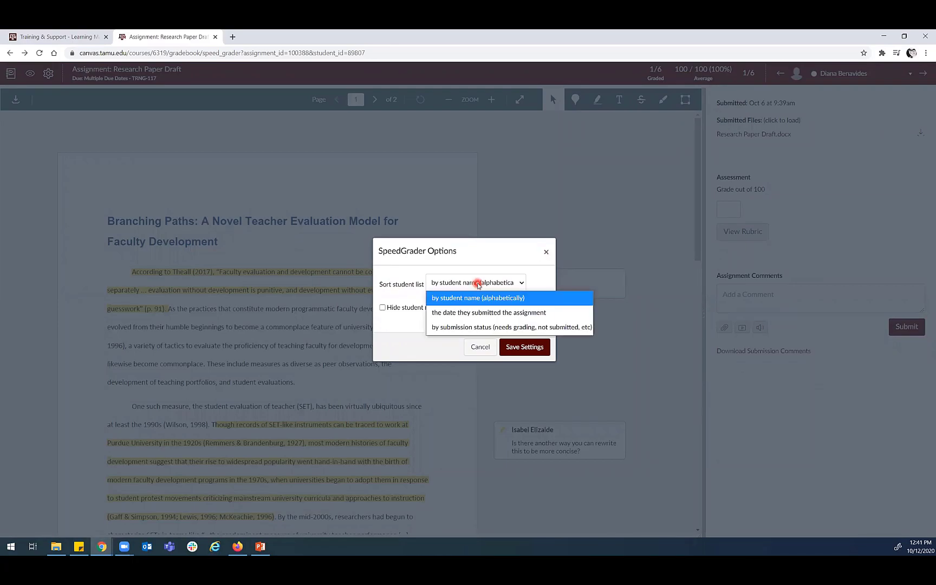
click(482, 327)
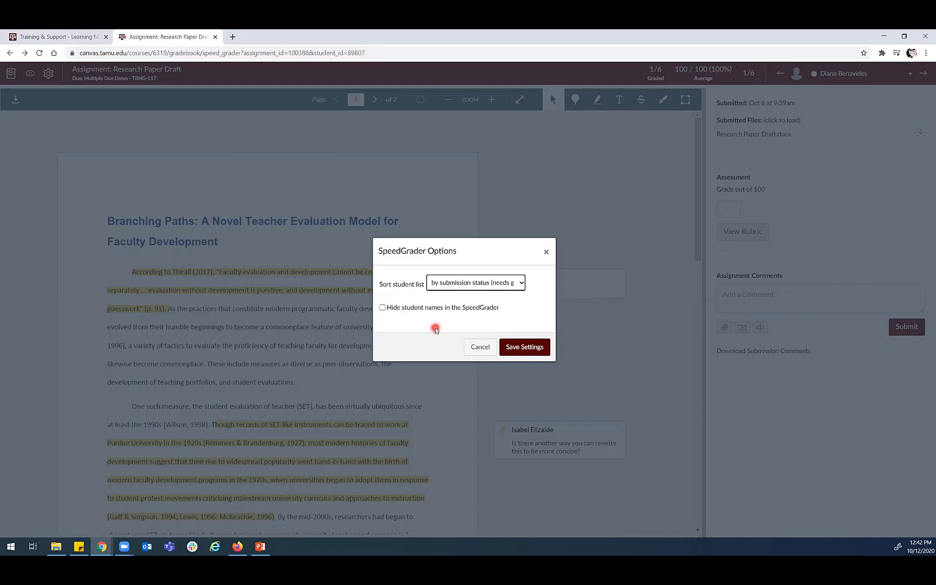
click(485, 308)
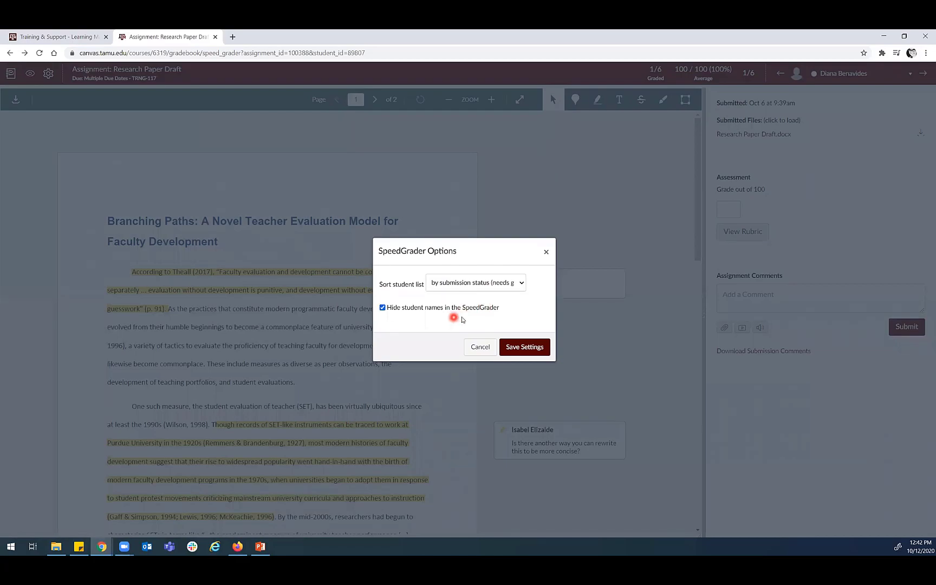
click(533, 348)
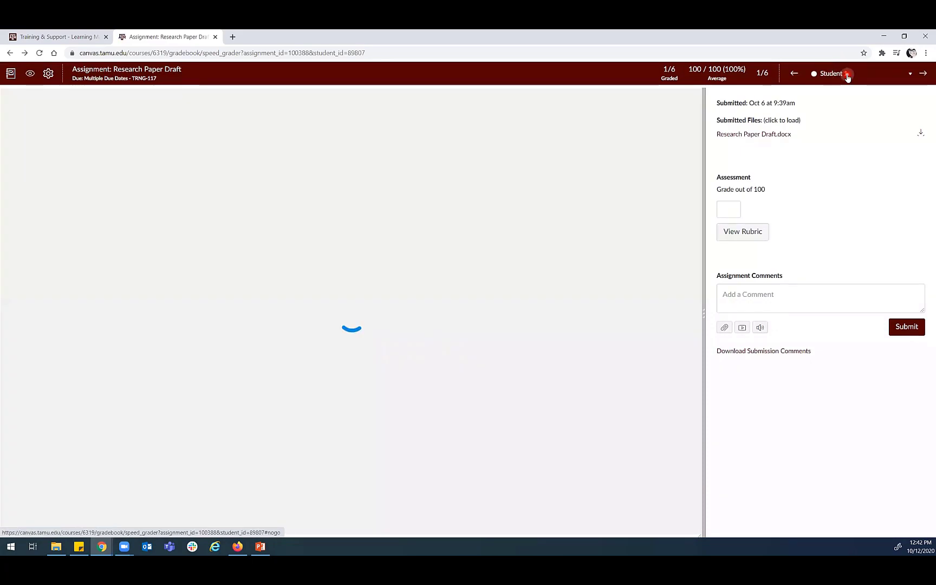
click(831, 75)
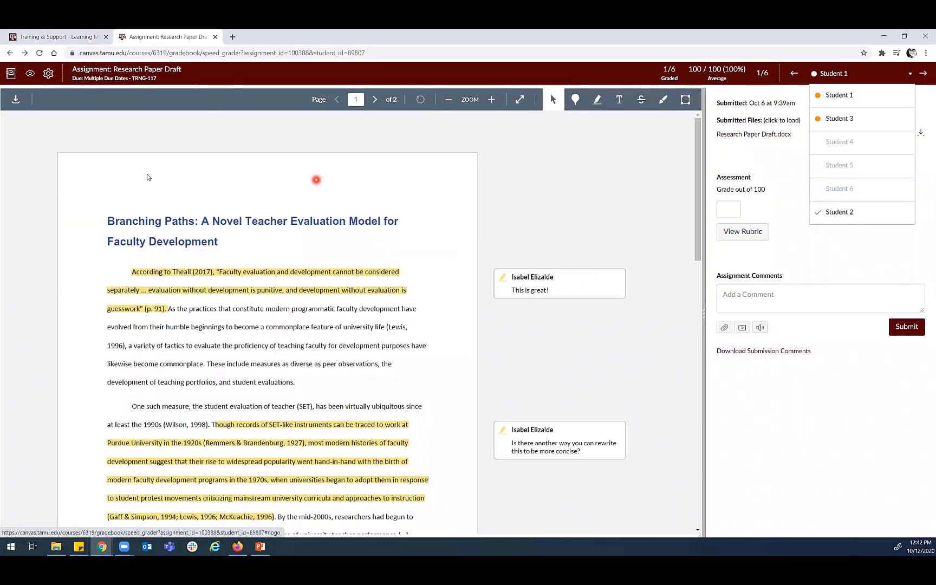
Step: Turn off hiding of student names in the SpeedGrader options and save the settings
click(48, 73)
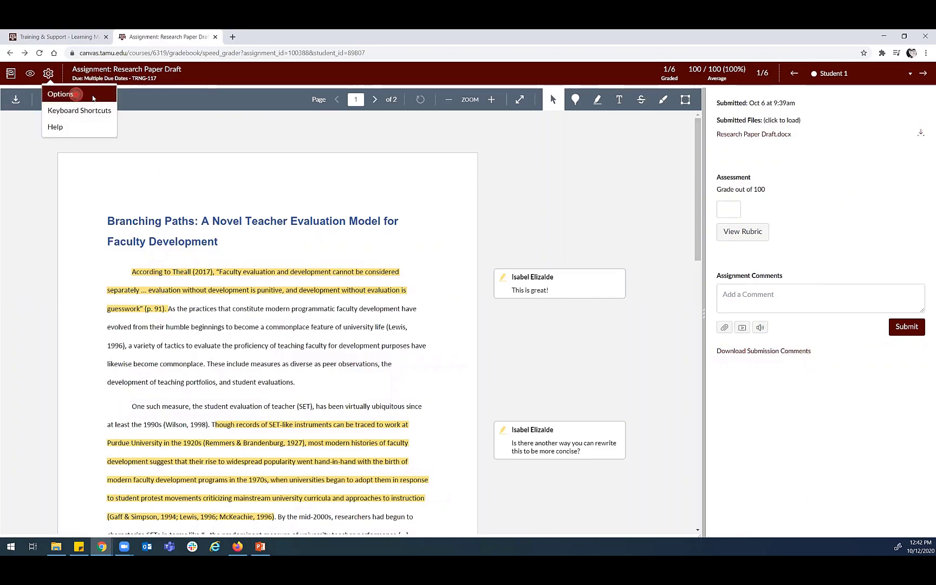
click(57, 94)
click(421, 307)
click(536, 347)
click(573, 421)
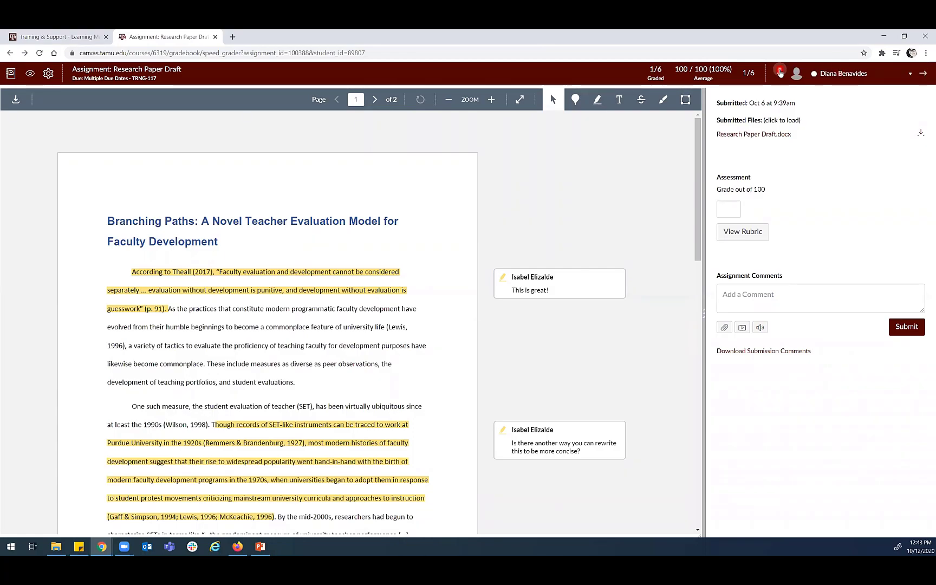
Step: View the second listed student's submission and return to the first listed student's submission
click(844, 76)
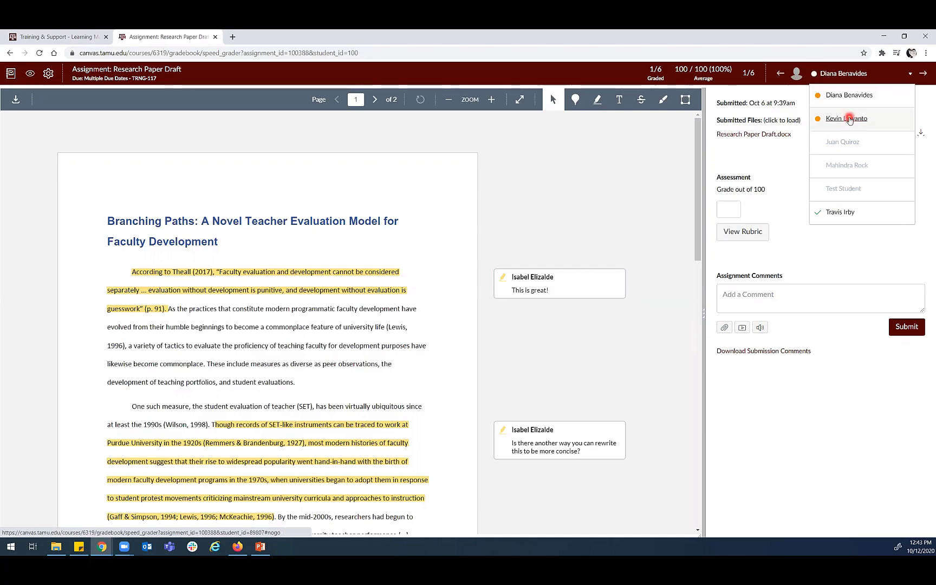
click(847, 119)
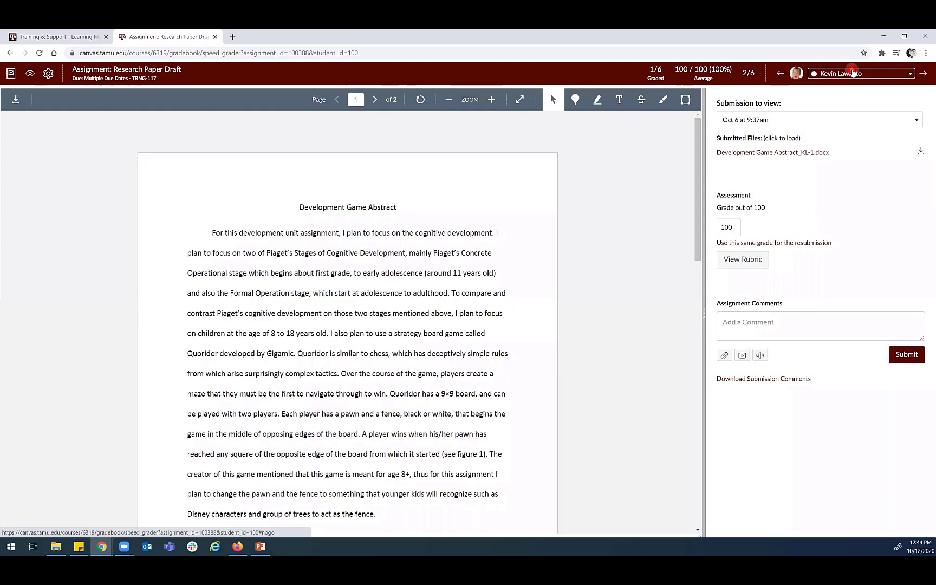
click(851, 75)
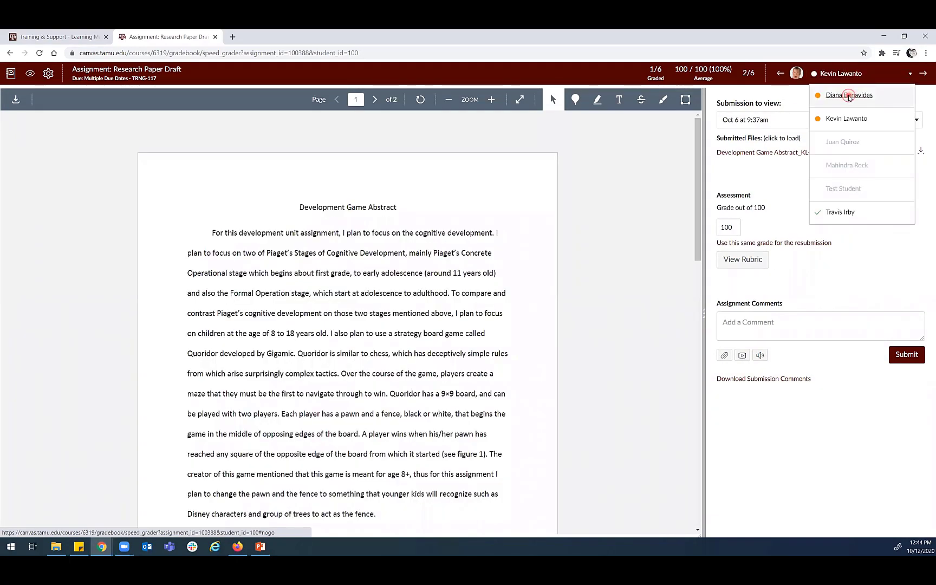
click(848, 94)
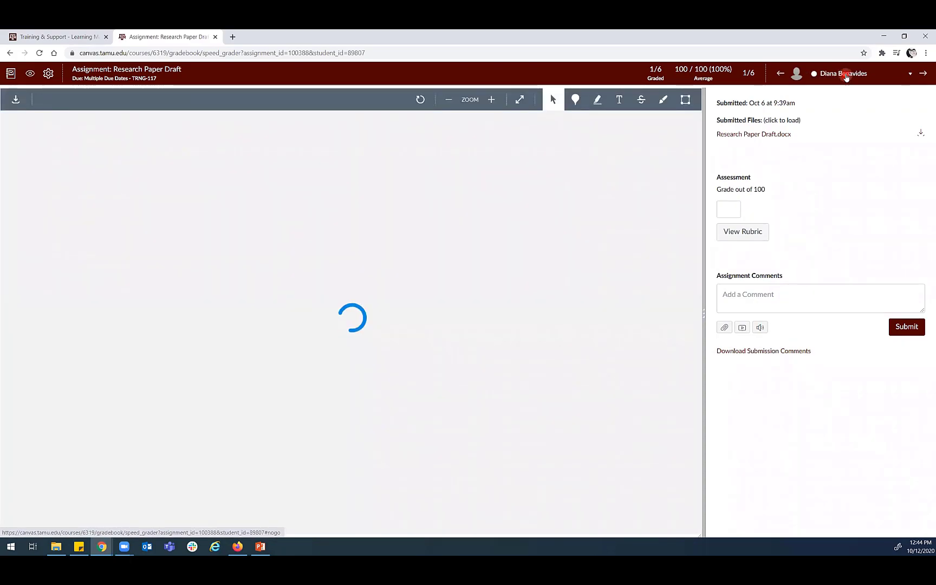
Step: View the fourth listed student's submission page for the assignment, and open the last listed student's submission
click(844, 73)
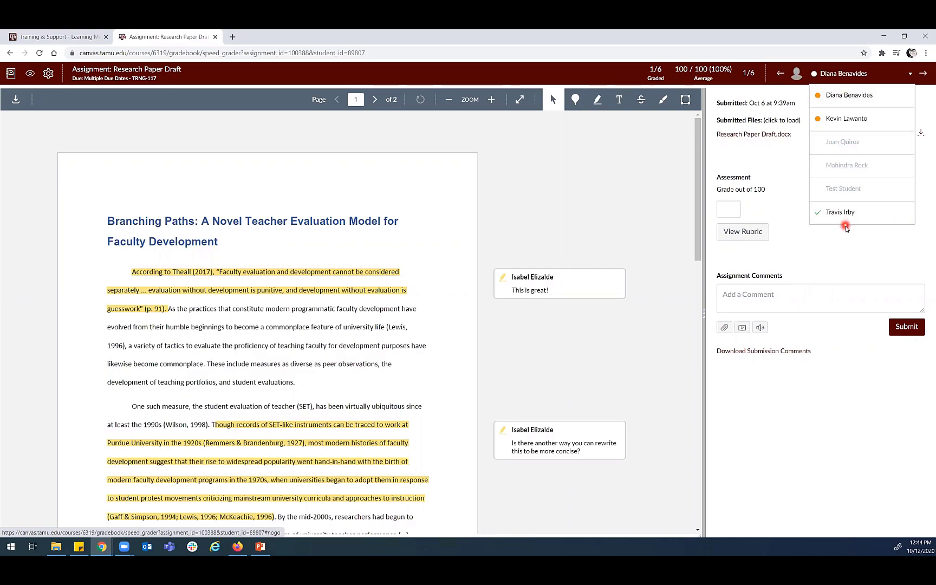
click(854, 166)
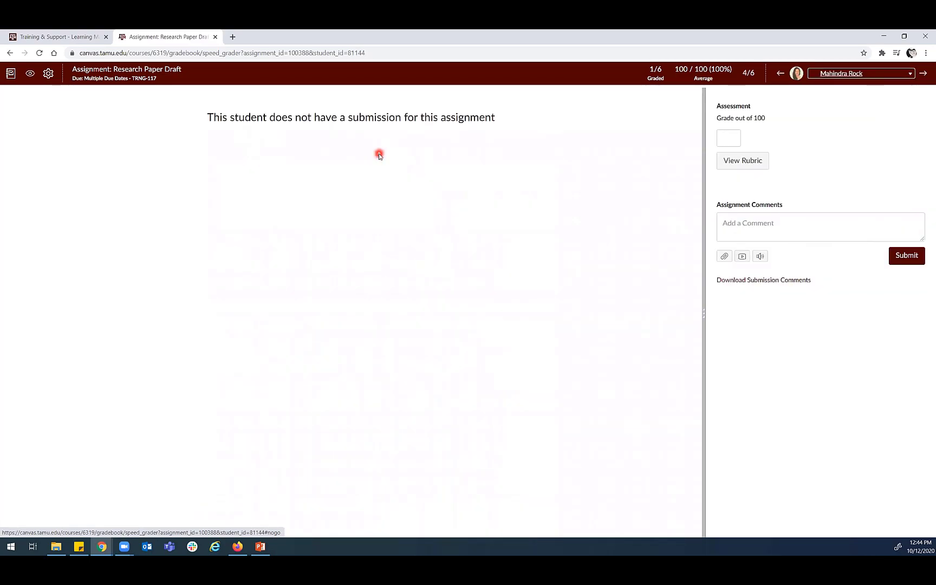
click(846, 74)
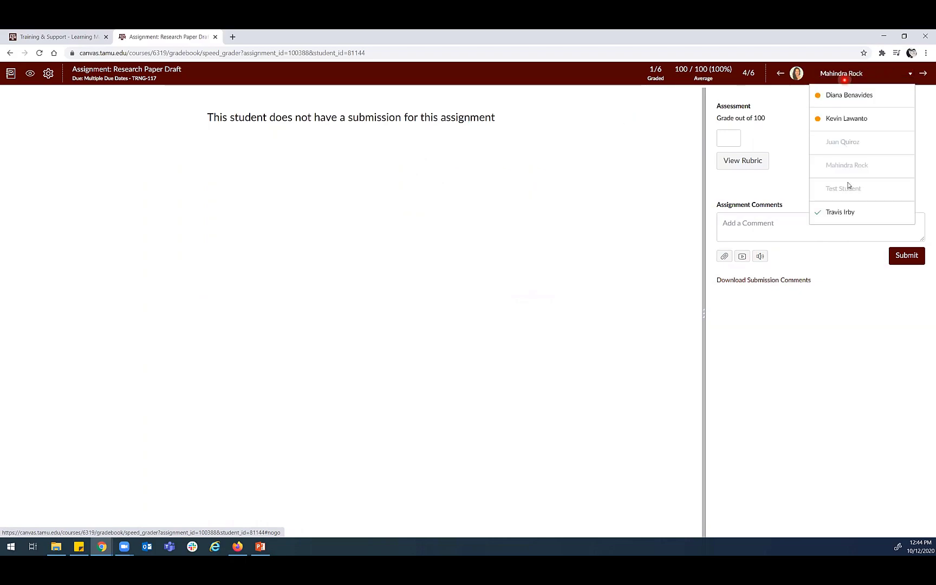
click(838, 212)
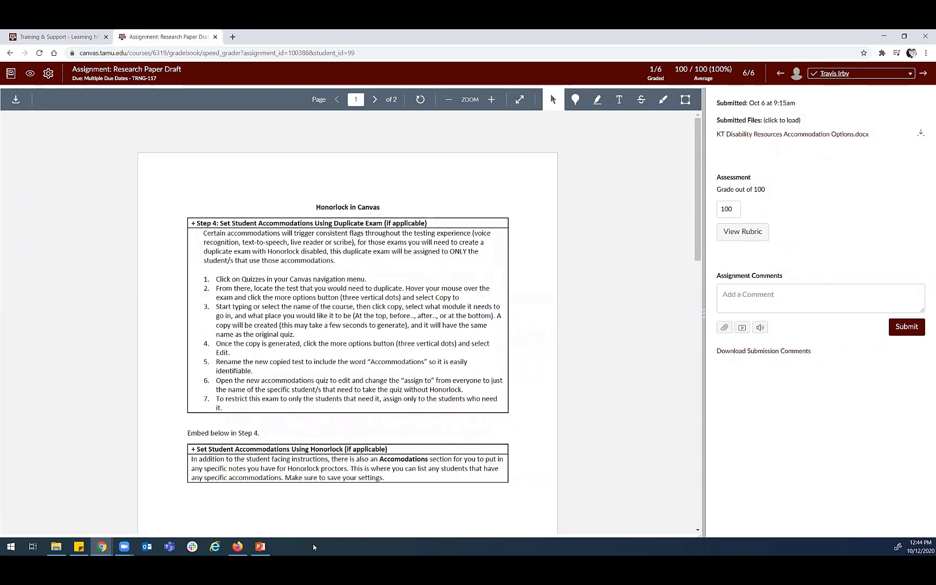
Step: Switch to the PowerPoint slide show and advance through the SpeedGrader slides to the Training Opportunities slide
click(260, 547)
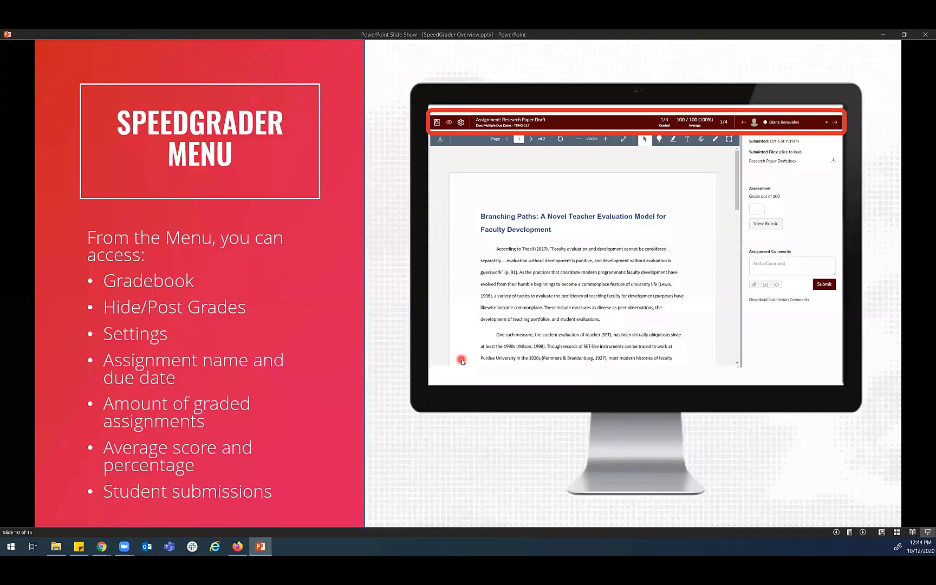
click(461, 360)
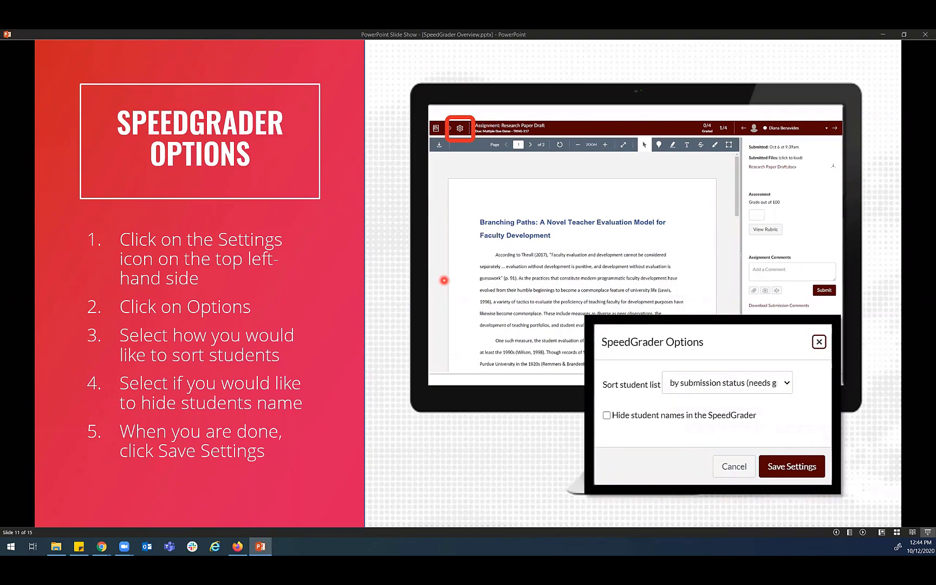
key(Right)
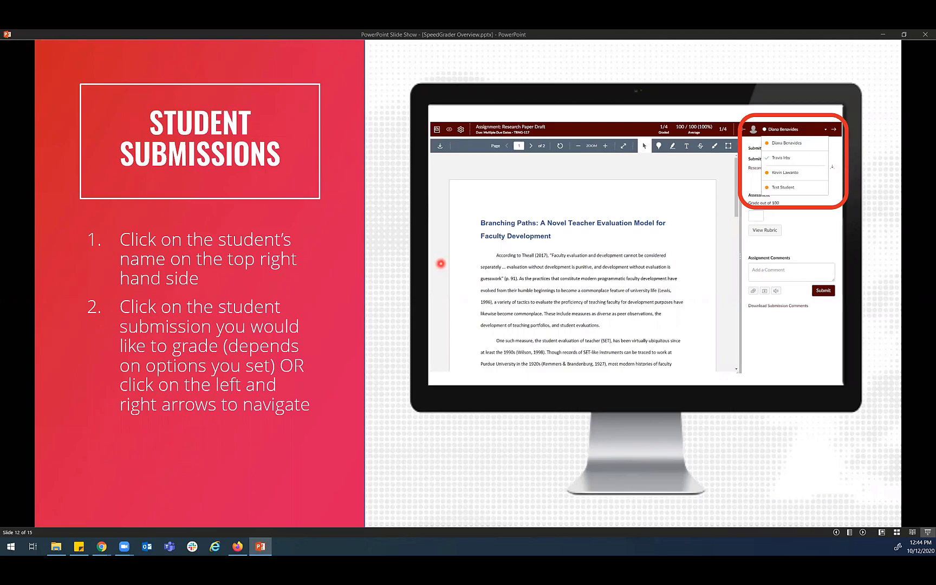
key(Right)
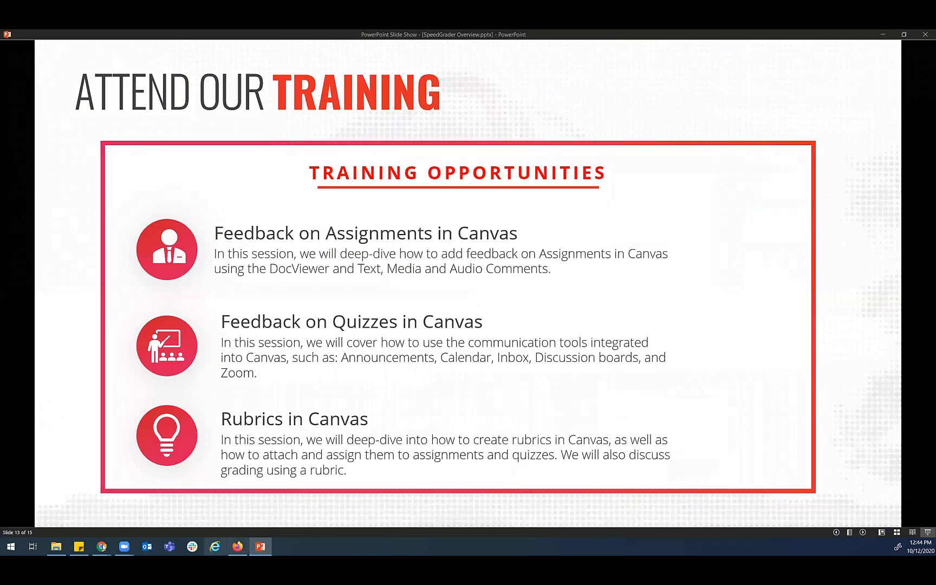
Step: Return to SpeedGrader in Chrome and open the first listed student's Research Paper Draft submission
mouse_move(102, 548)
click(249, 506)
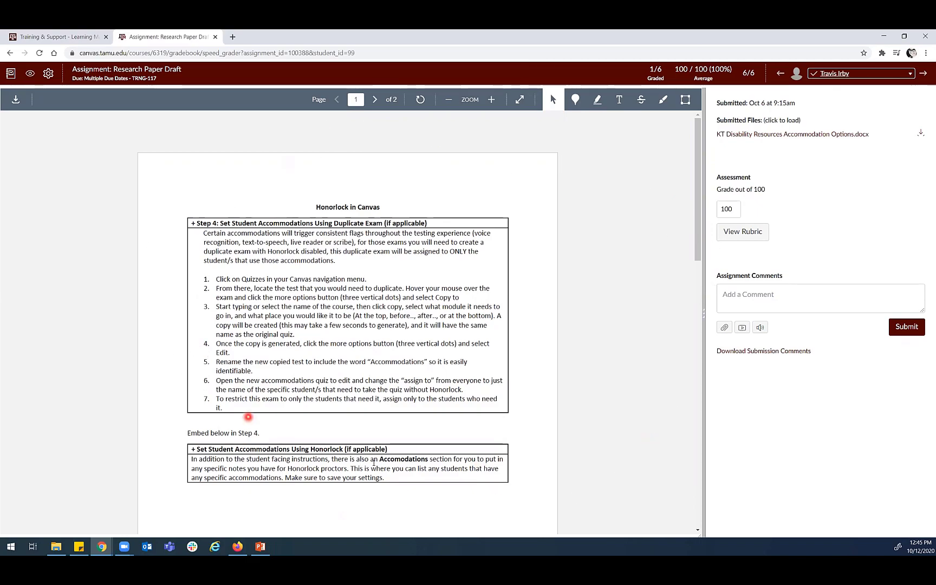
click(889, 73)
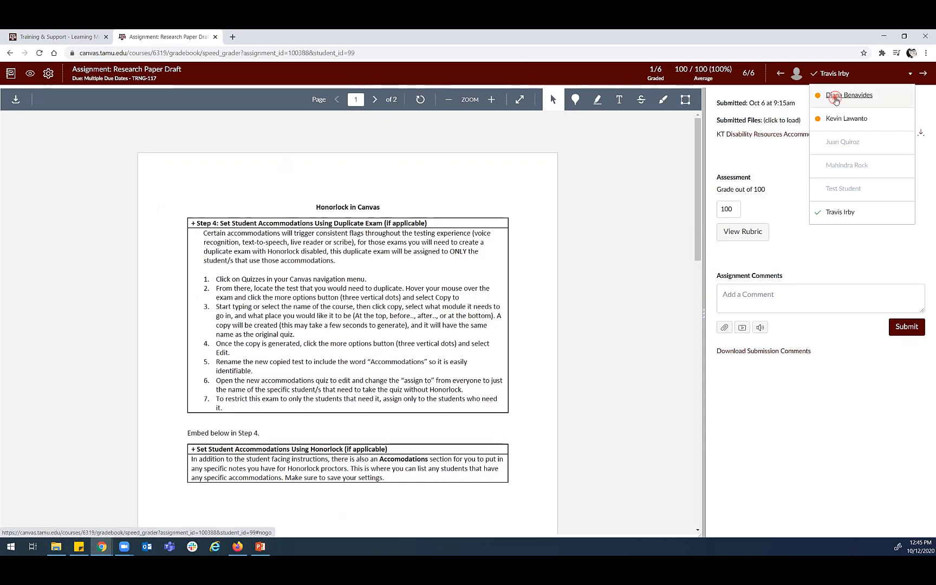
click(845, 95)
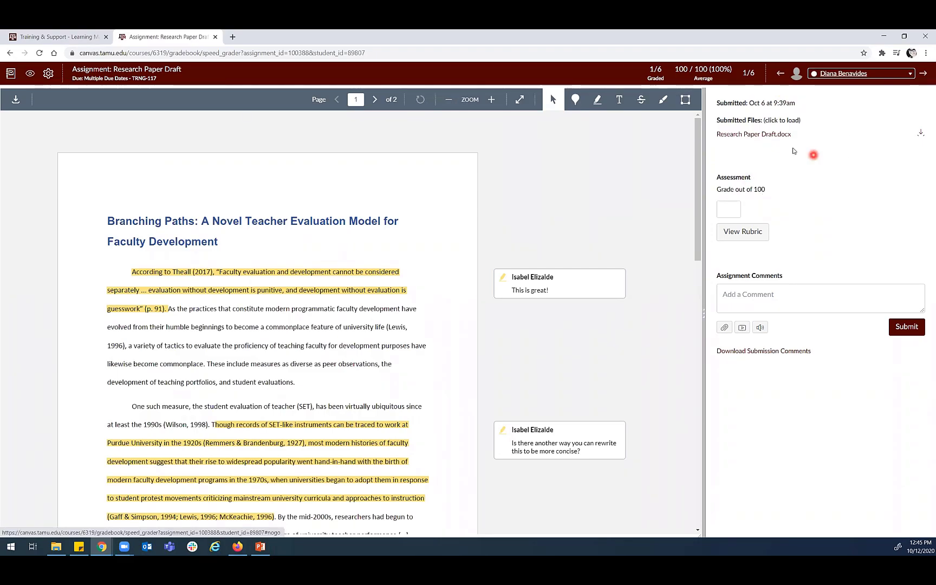
Step: Display the Research Paper rubric, review its criteria through to Citations, and widen the grading pane to show the points column
click(750, 232)
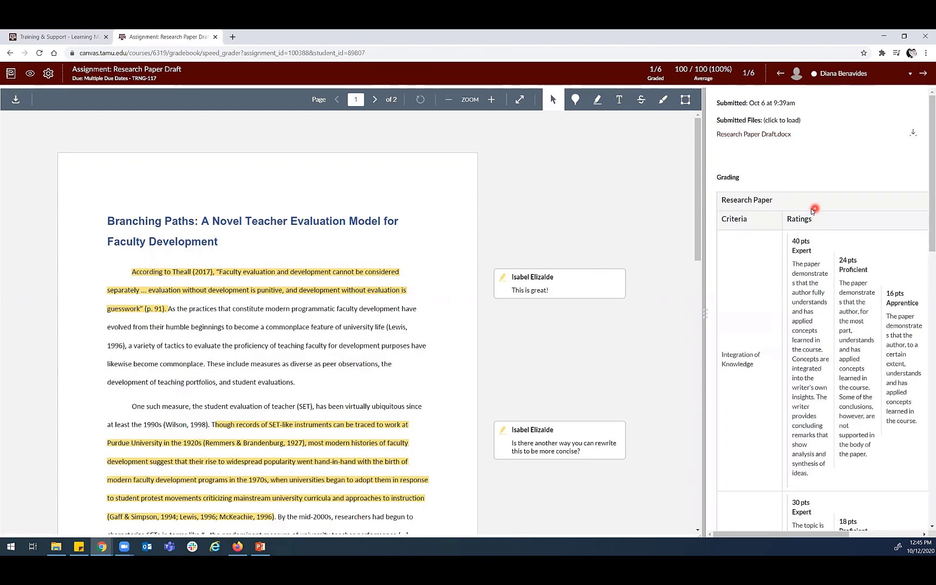
scroll(818, 205, down, 7)
scroll(855, 328, down, 8)
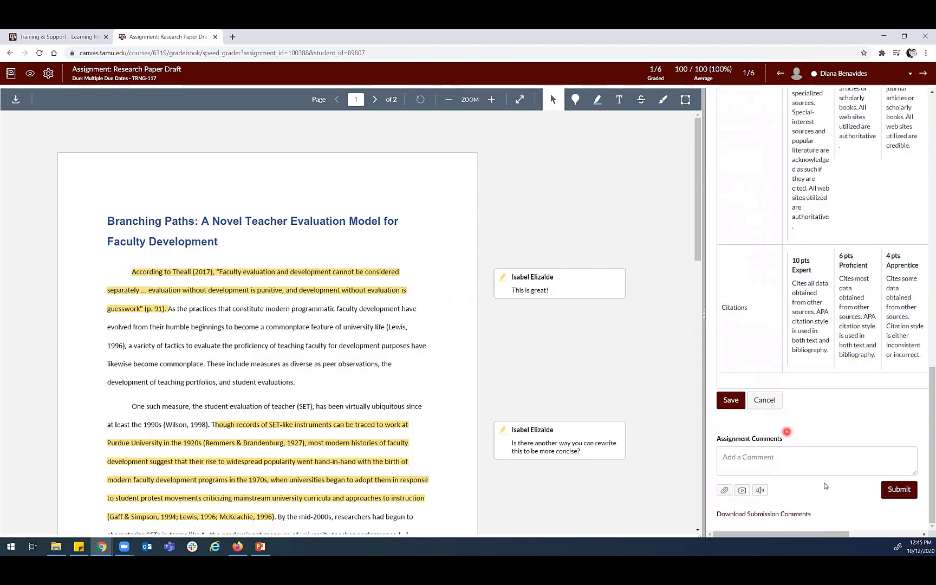
scroll(788, 440, up, 15)
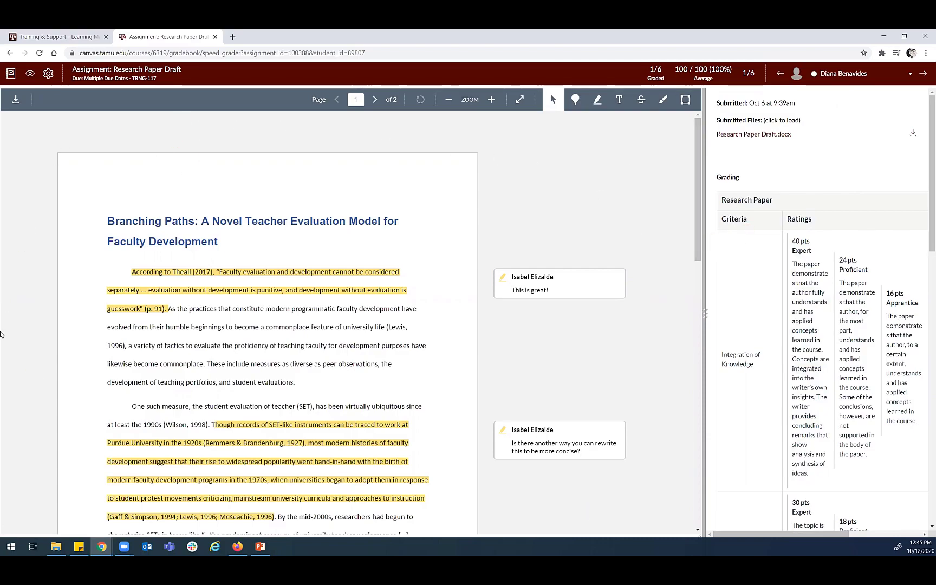
click(925, 328)
drag(704, 313, 611, 347)
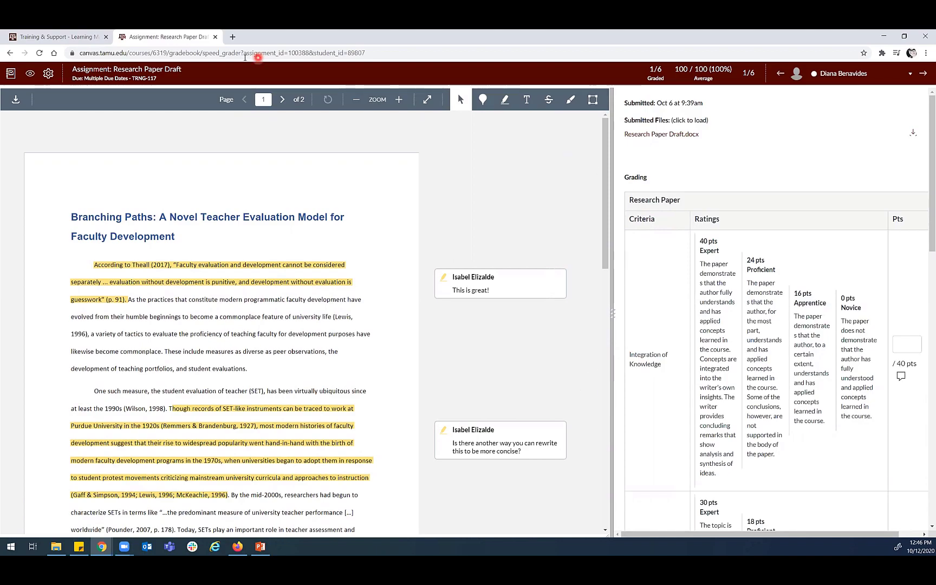
Step: Open SpeedGrader for the All Question Types Example quiz from the course quizzes and select the last listed student
click(100, 74)
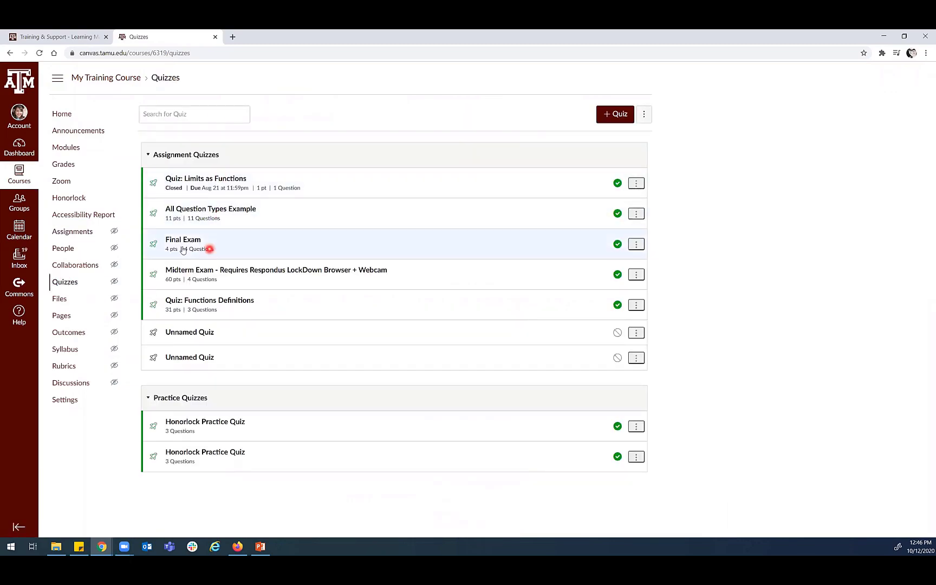
click(195, 209)
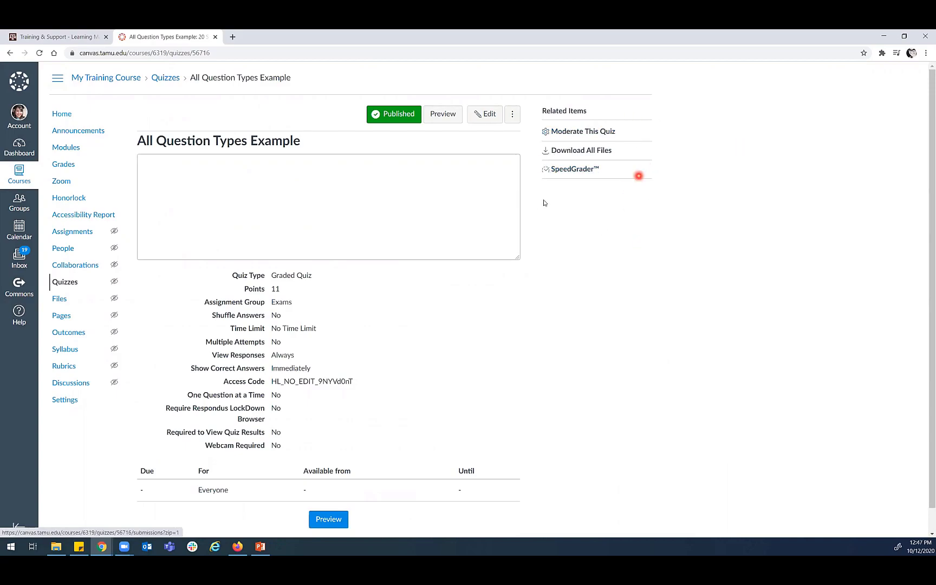
click(566, 170)
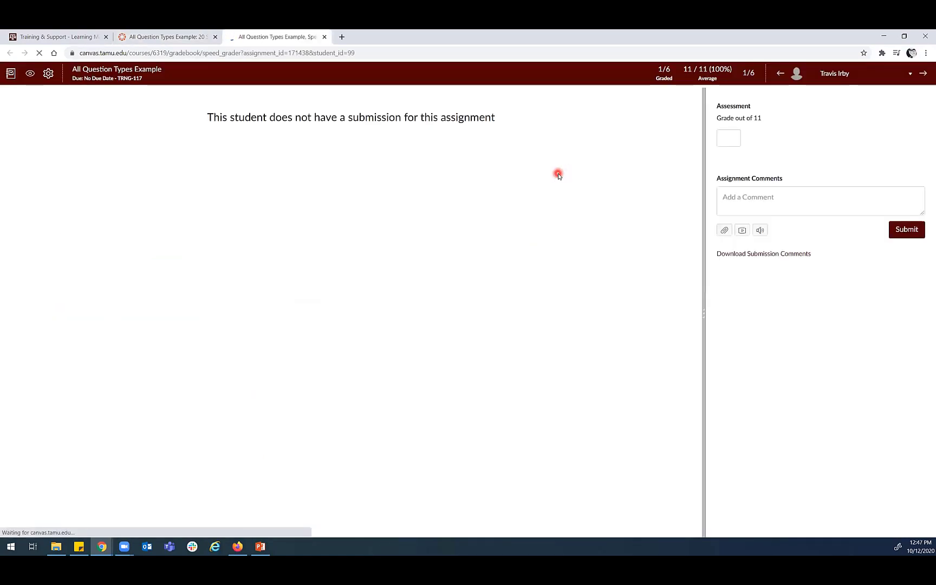
click(848, 75)
click(849, 213)
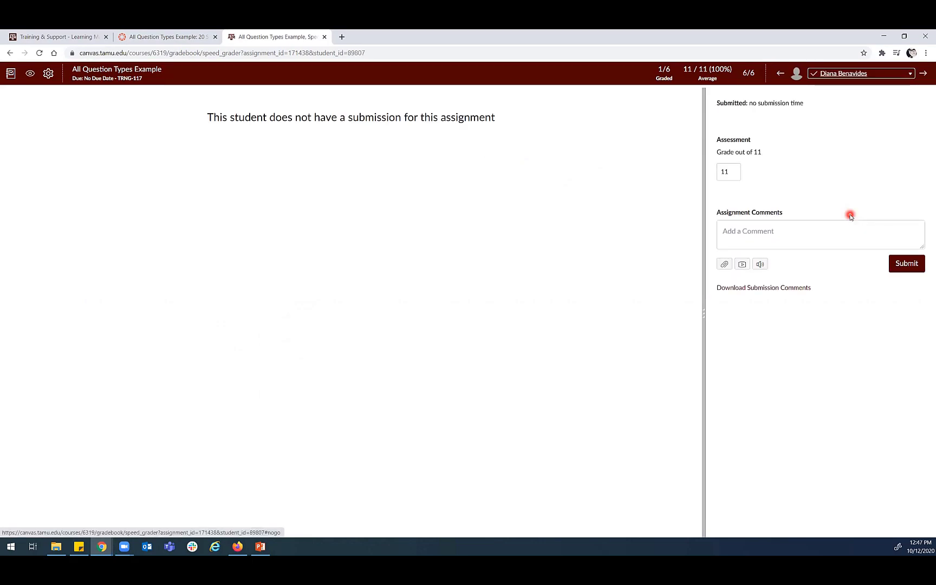
Step: Try the Grade by question (beta) setting in the quiz's SpeedGrader options and cancel without saving
click(48, 74)
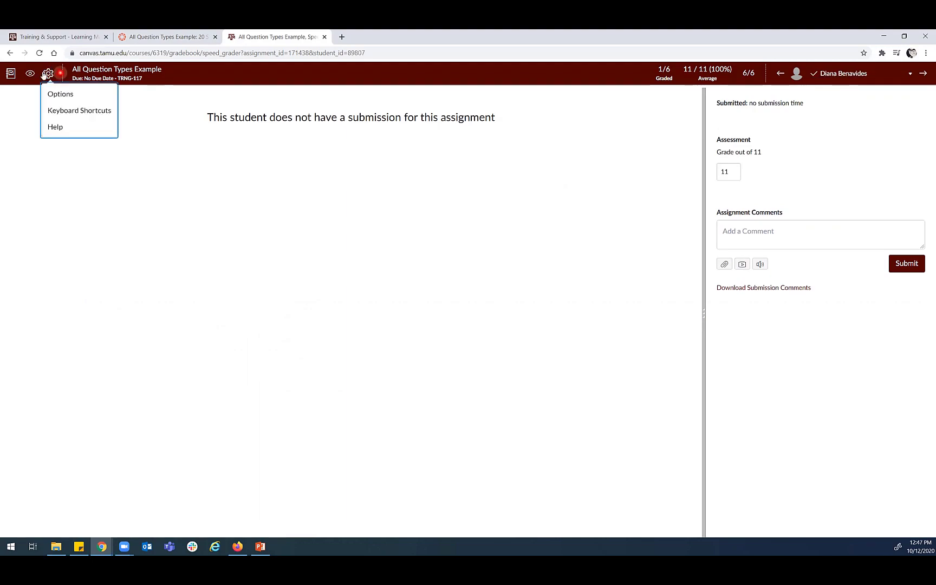
click(61, 97)
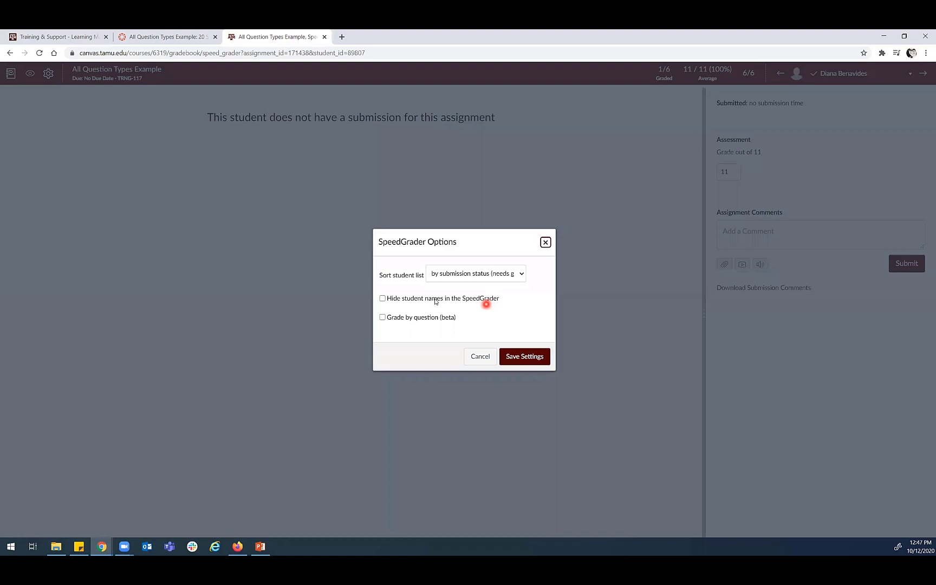
click(382, 317)
click(479, 356)
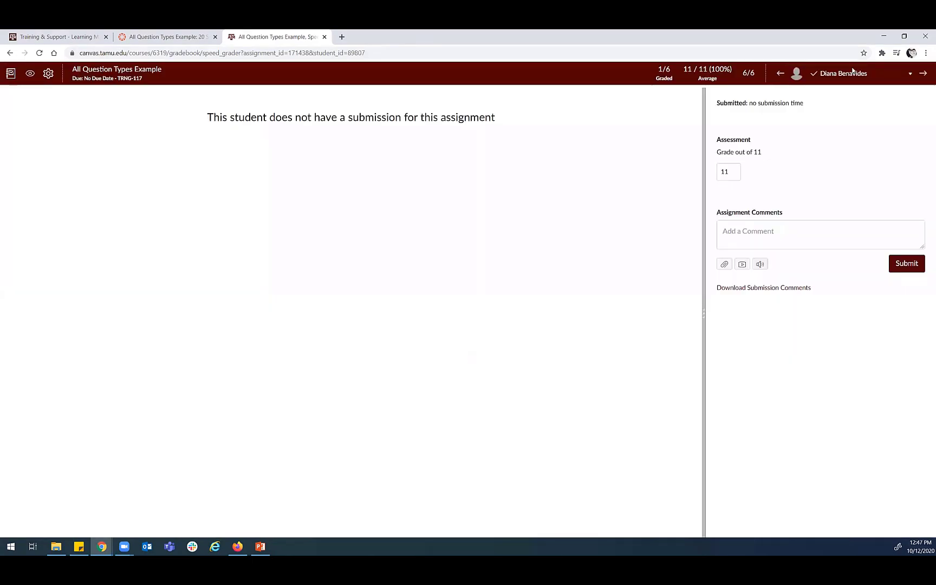
Step: Return to the course's quiz list, open the Final Exam quiz and launch SpeedGrader for it
click(78, 69)
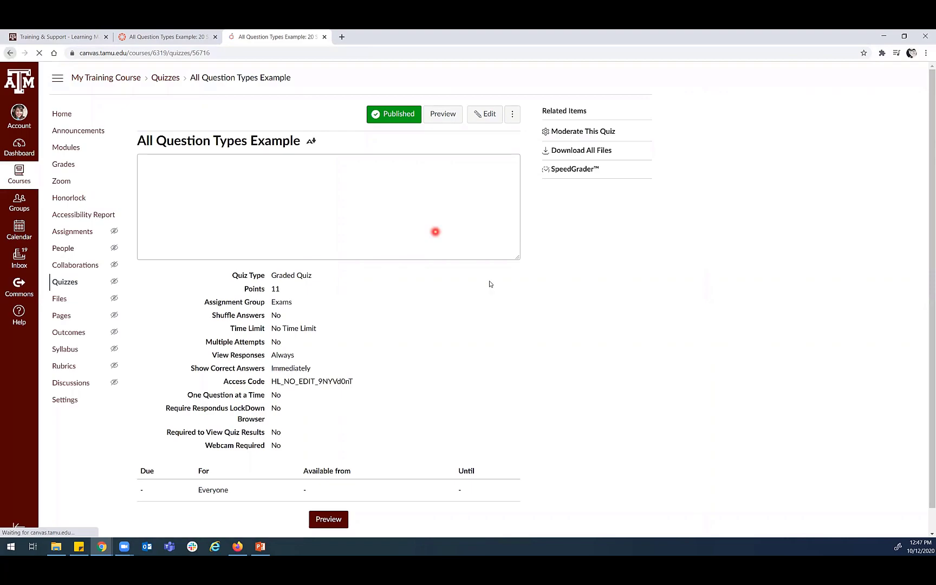
key(alt+Left)
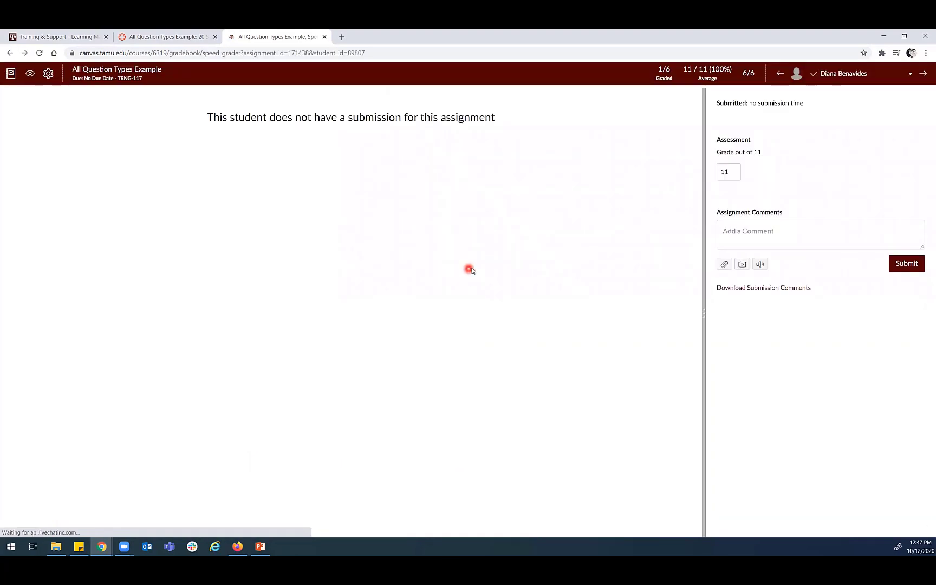
click(115, 70)
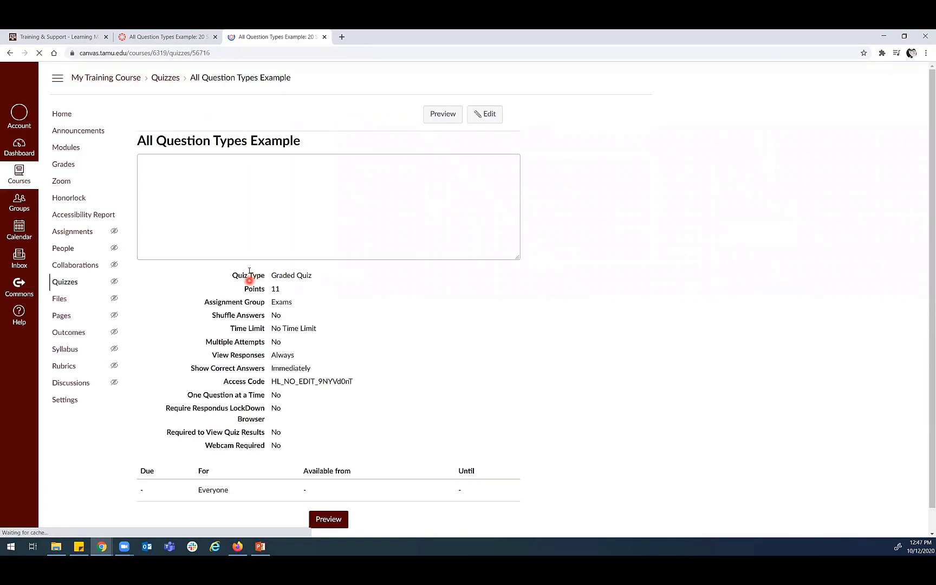
click(65, 281)
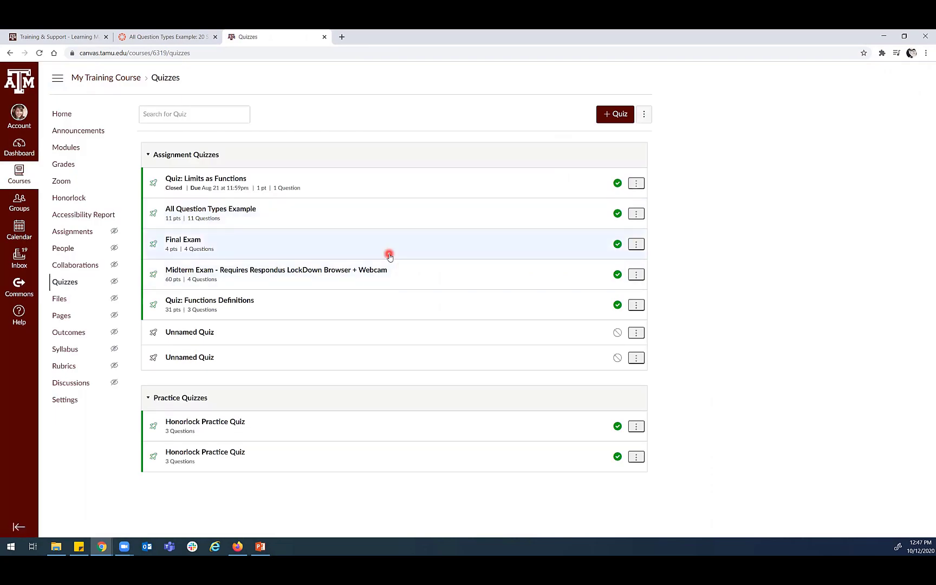
click(192, 242)
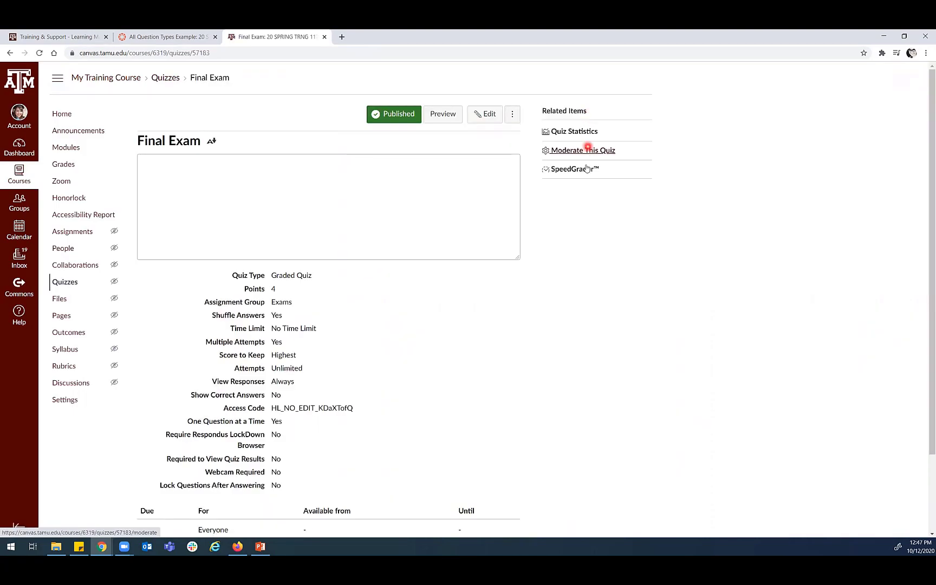
click(585, 169)
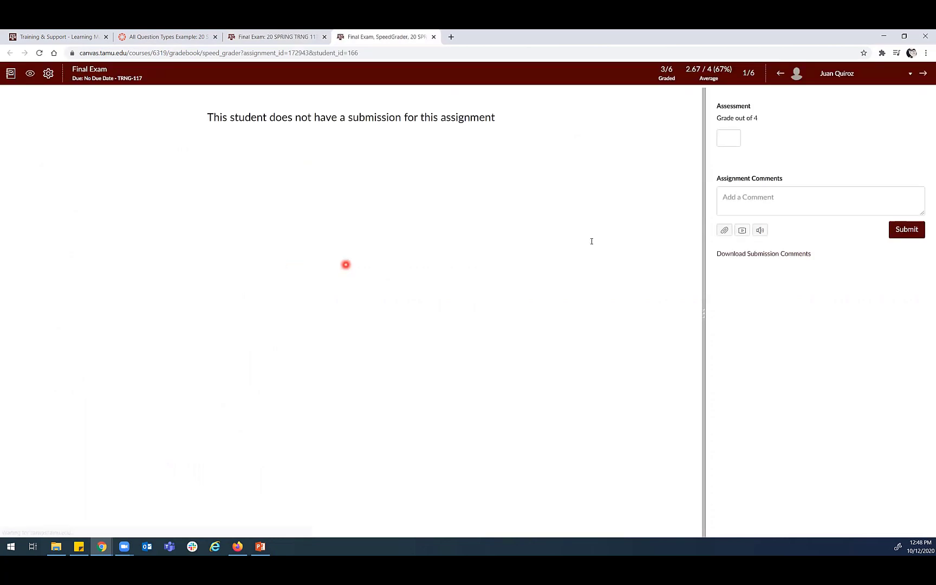
Step: Check the fourth listed student's Final Exam entry and open the fifth listed student's results
click(843, 73)
click(849, 166)
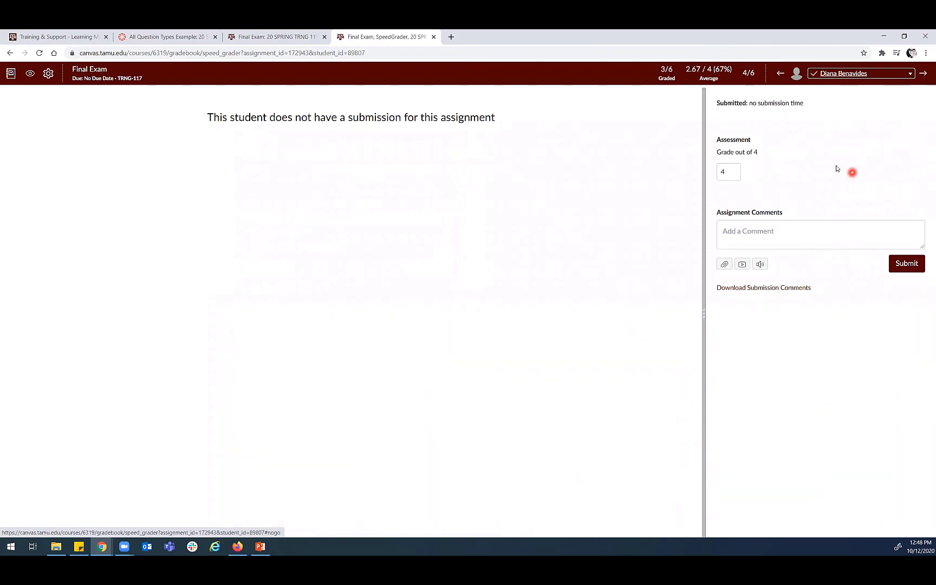
click(842, 73)
click(840, 189)
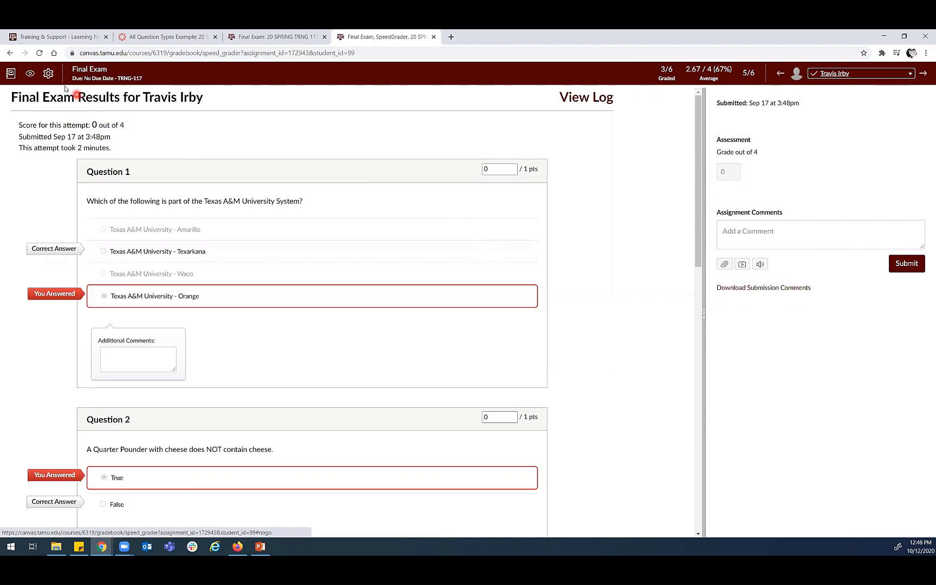
Step: Try to enable Grade by question (beta) in the SpeedGrader options, save the settings and check the quiz results
click(48, 73)
click(48, 73)
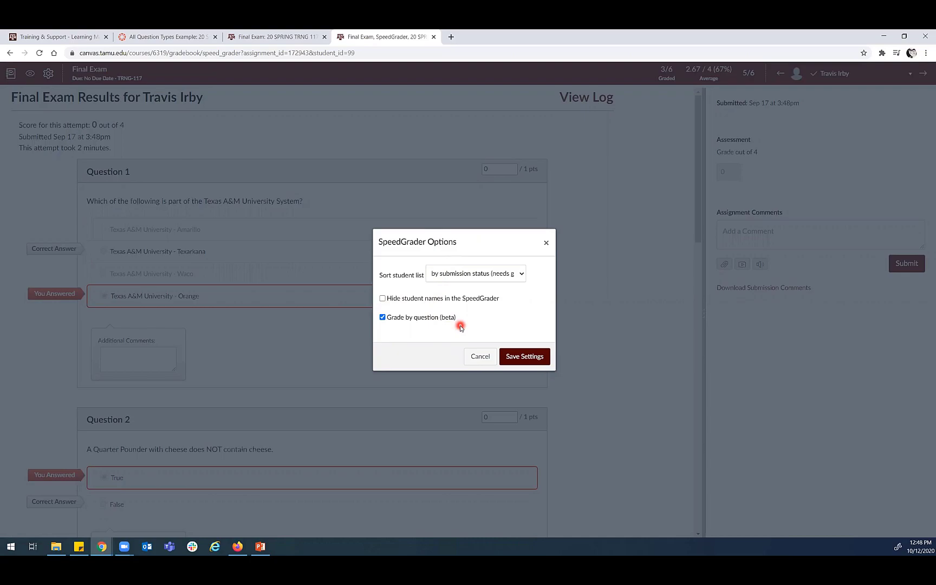
click(540, 359)
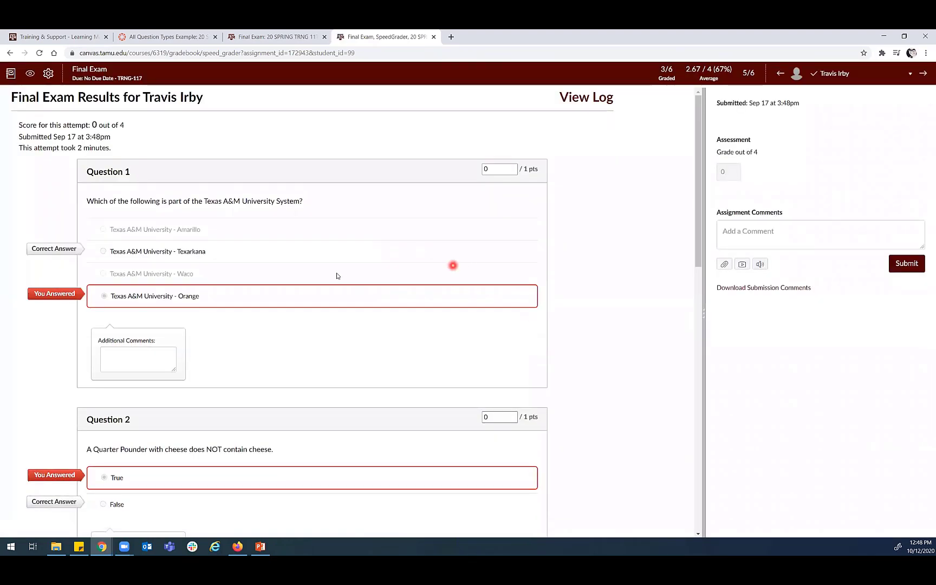
scroll(332, 276, down, 5)
scroll(161, 216, up, 5)
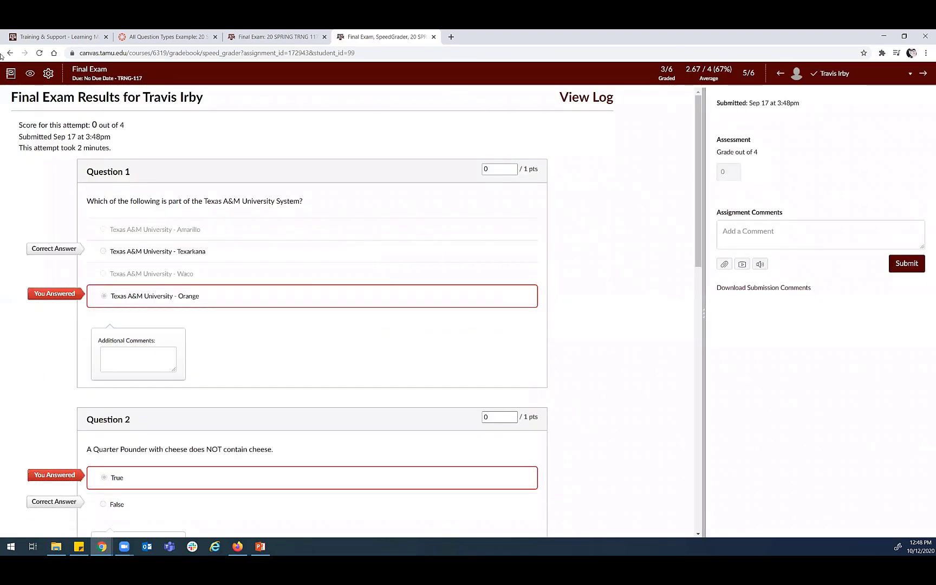
Step: Enable Grade by question (beta) in the SpeedGrader options for the Final Exam and save the settings
click(48, 74)
click(60, 92)
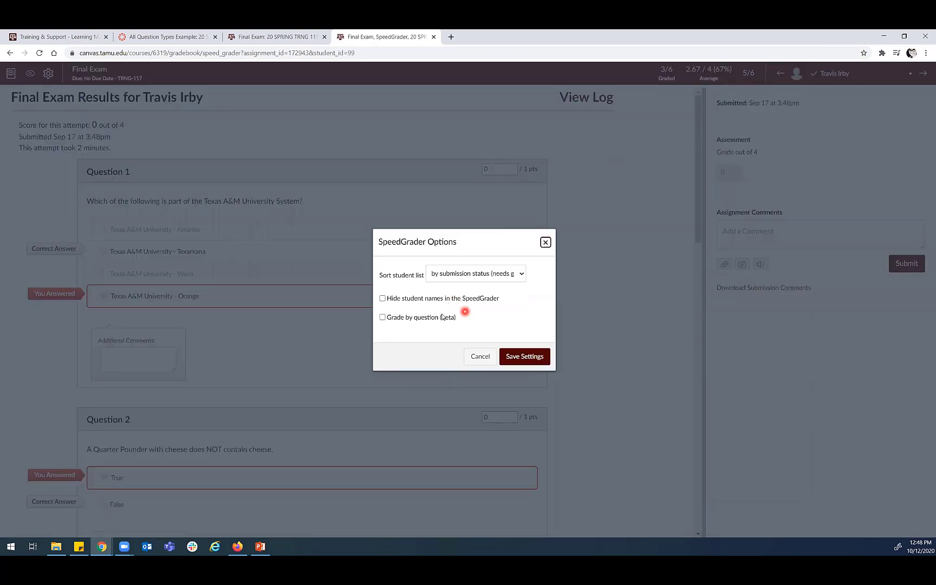
click(437, 318)
click(539, 362)
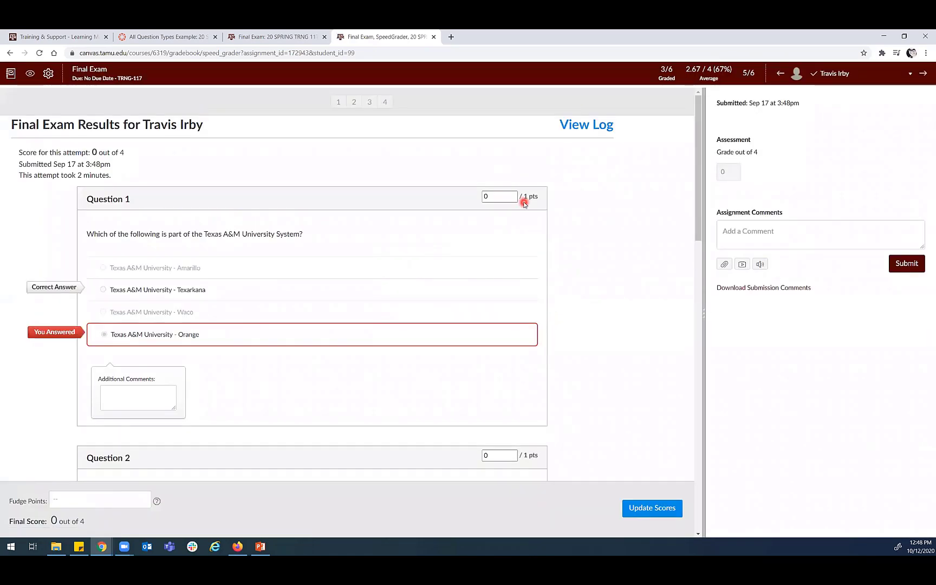
Step: Jump through questions 1, 2 and 4 of the student's Final Exam results, then return to the start of the attempt
click(345, 105)
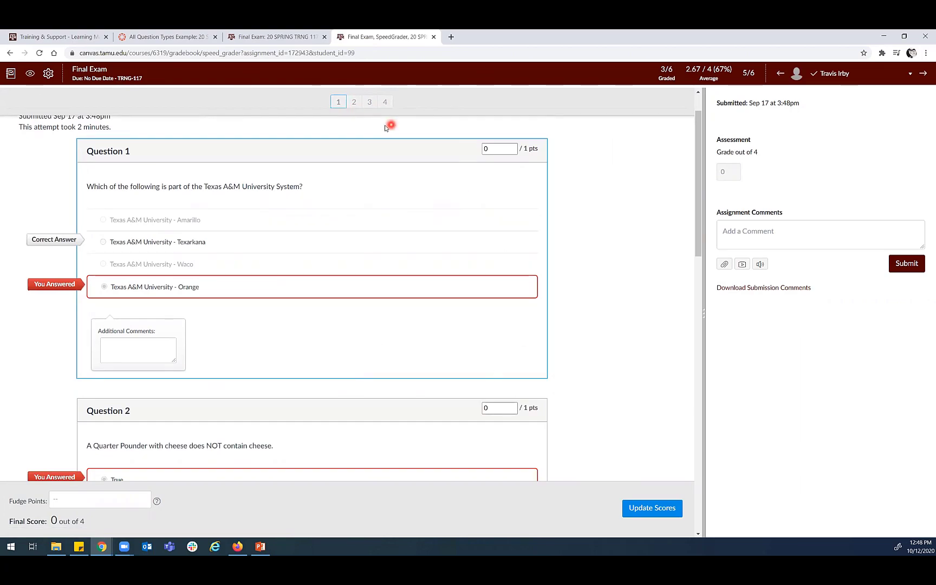
click(356, 102)
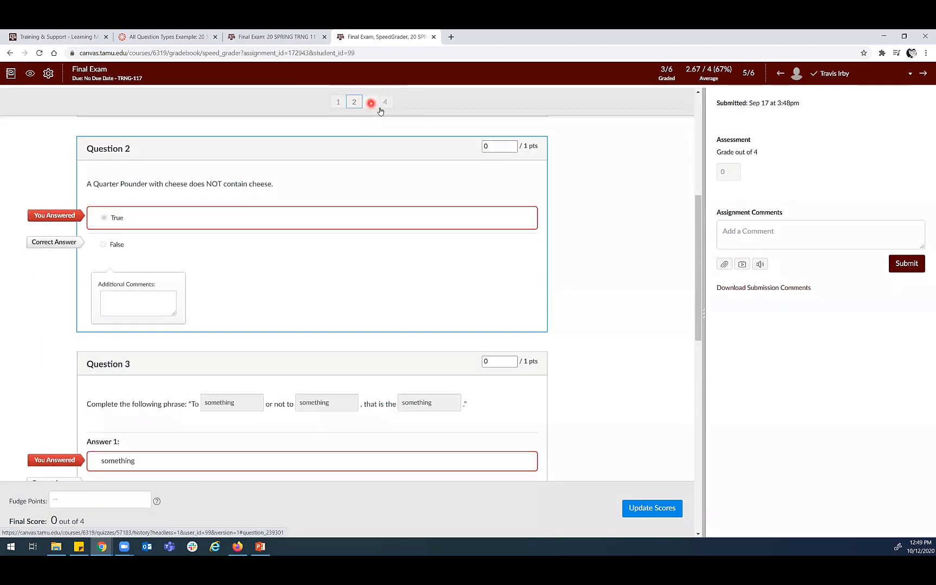
scroll(380, 111, down, 2)
click(385, 103)
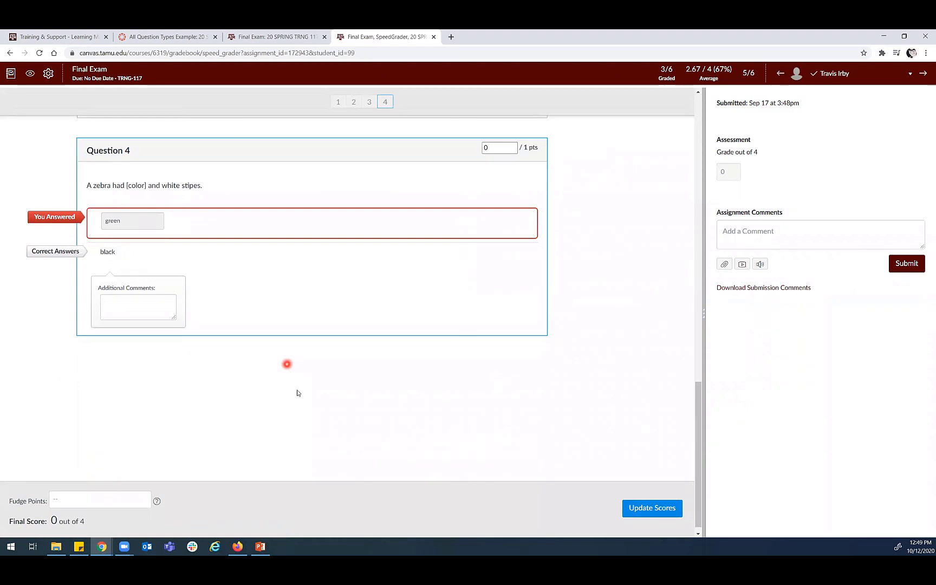
scroll(299, 389, up, 4)
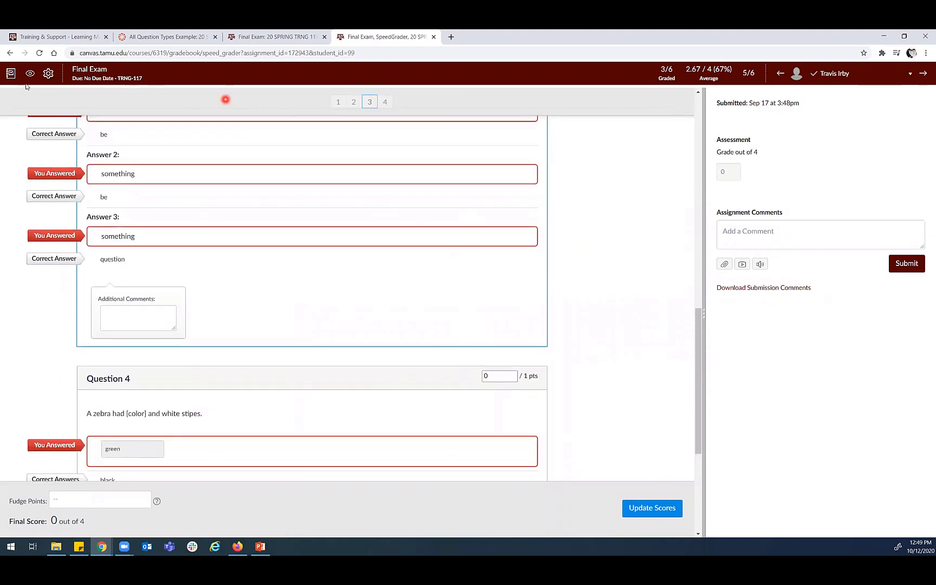
scroll(397, 175, up, 8)
scroll(397, 175, up, 3)
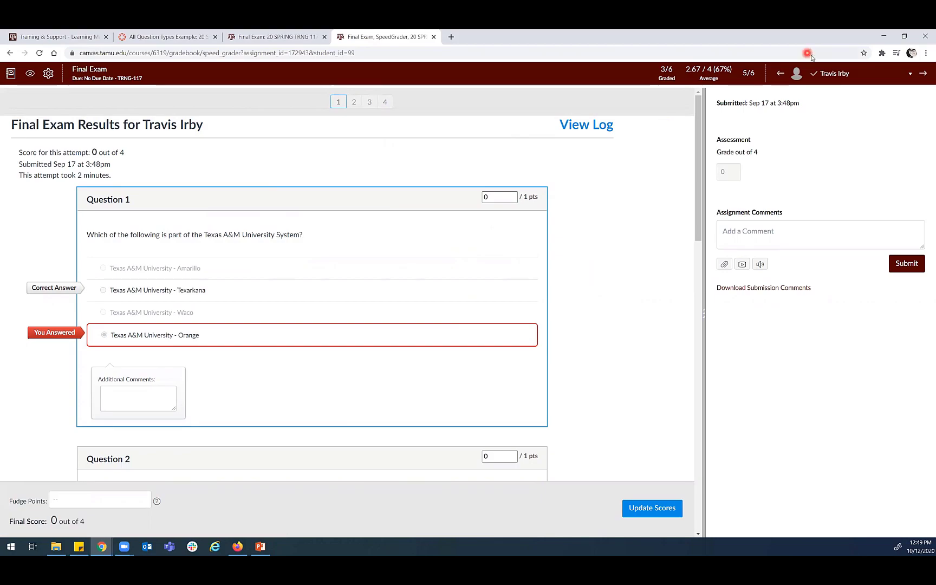
Step: View the student list and review the Grade by question (beta) setting in the SpeedGrader options without changing anything
click(823, 74)
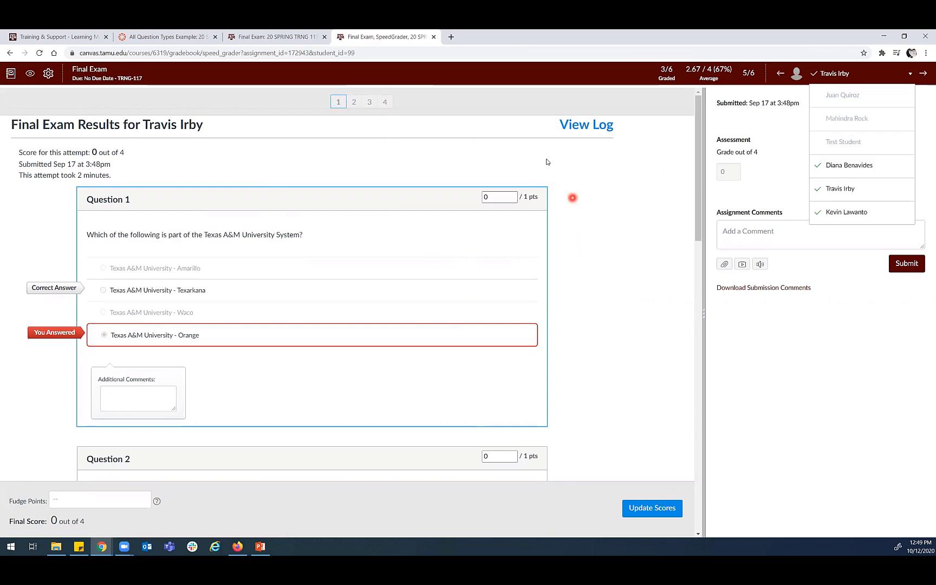
click(48, 74)
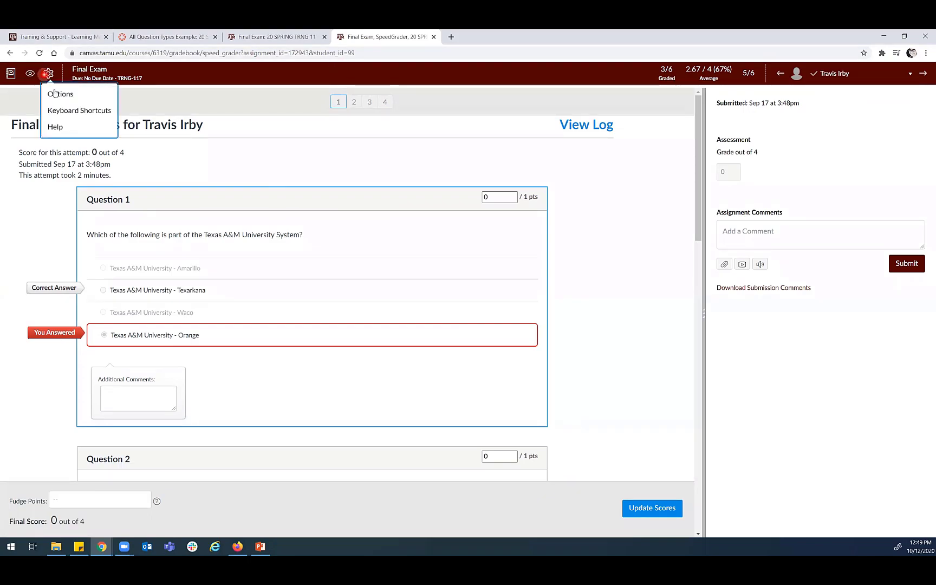
click(58, 93)
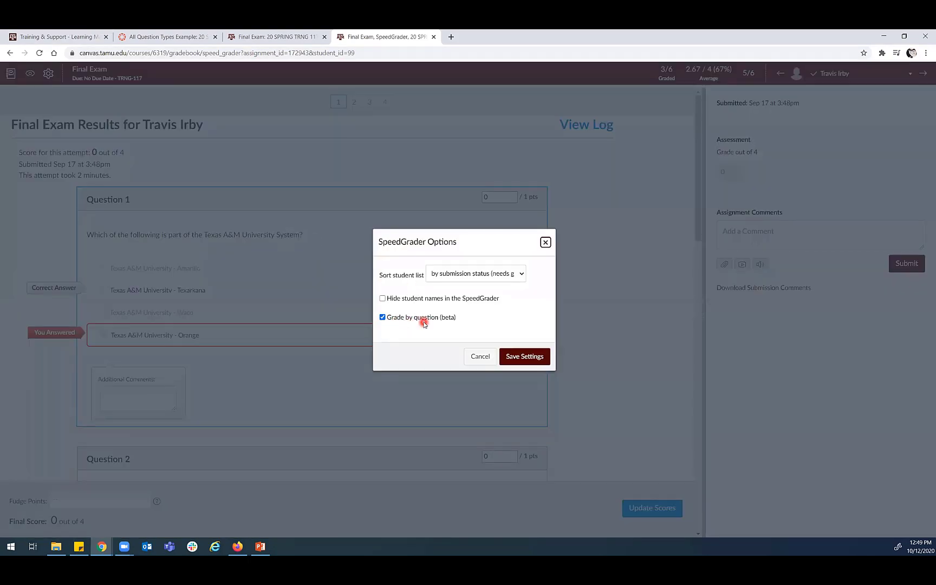
click(481, 357)
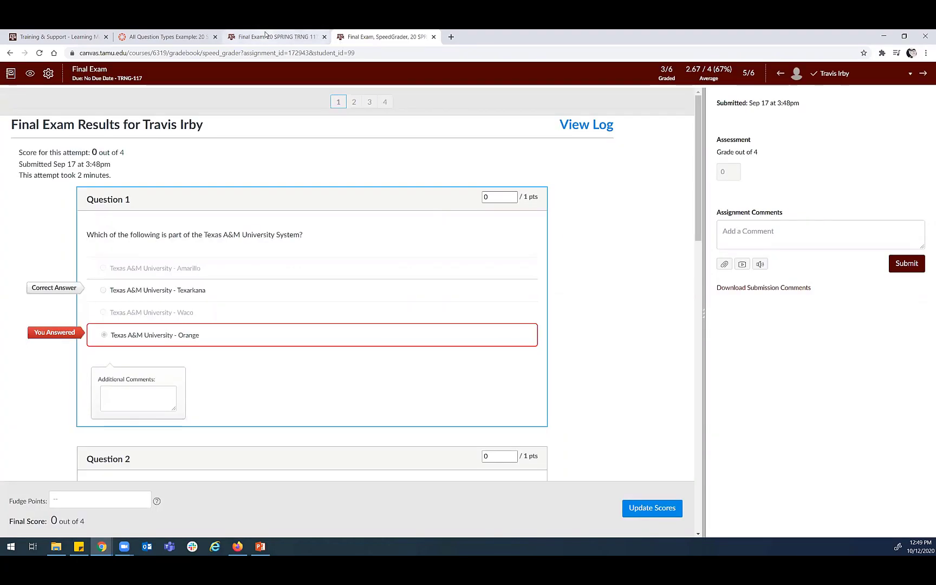
Step: Switch to the SpeedGrader Overview slide show in PowerPoint
click(261, 547)
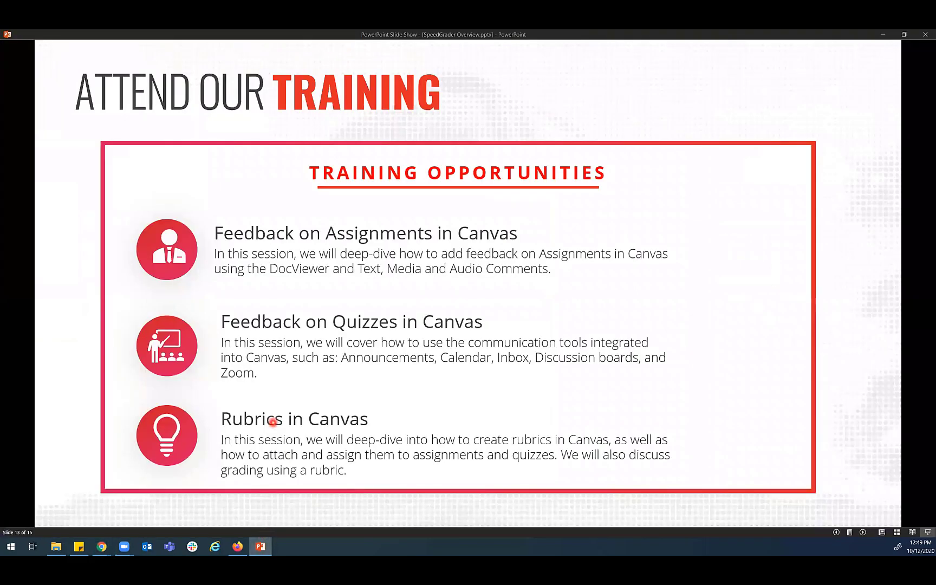